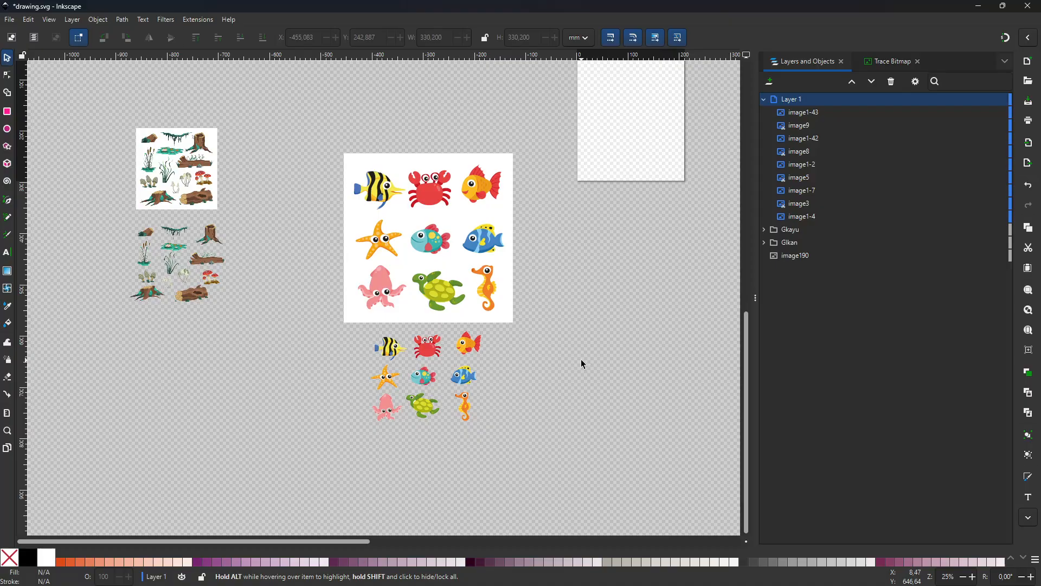
- Examine the original pictures and their background-free cut-outs across the canvas, including the two green leaf wreaths
{"action": "left_click_drag", "start_coordinate": [587, 320], "coordinate": [428, 358]}
{"action": "left_click_drag", "start_coordinate": [690, 324], "coordinate": [444, 357]}
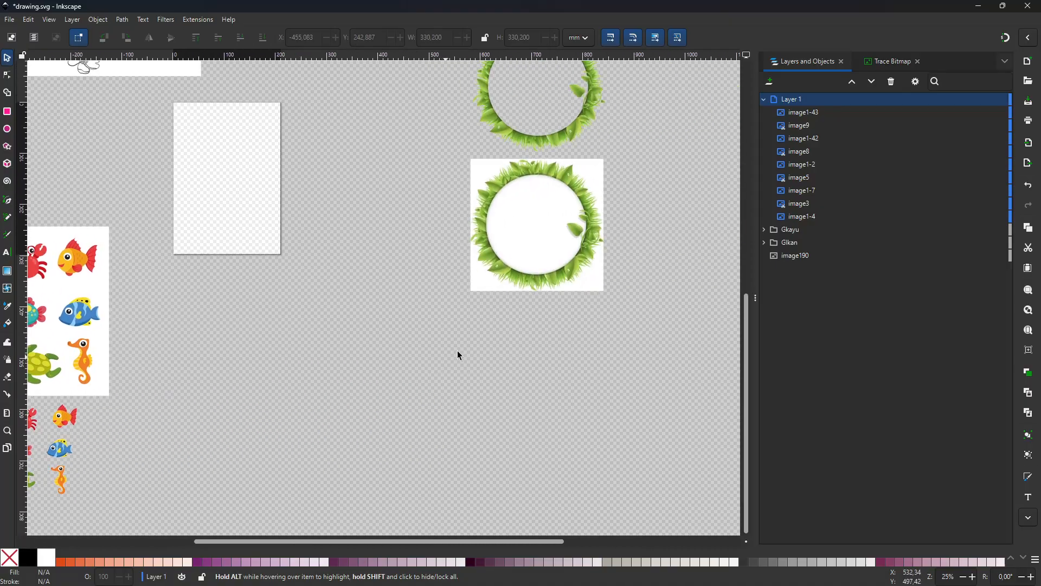
{"action": "left_click_drag", "start_coordinate": [561, 330], "coordinate": [499, 443]}
{"action": "left_click_drag", "start_coordinate": [552, 349], "coordinate": [570, 385]}
{"action": "left_click", "coordinate": [528, 374]}
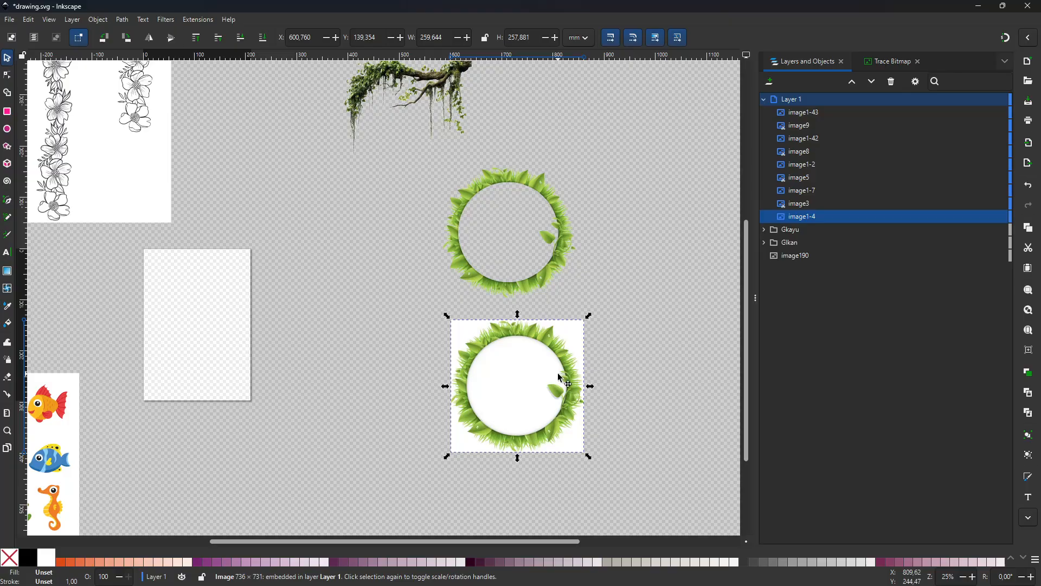
{"action": "left_click", "coordinate": [555, 246]}
{"action": "left_click_drag", "start_coordinate": [568, 249], "coordinate": [579, 248]}
{"action": "left_click_drag", "start_coordinate": [605, 348], "coordinate": [655, 289]}
{"action": "left_click_drag", "start_coordinate": [466, 406], "coordinate": [645, 312]}
{"action": "left_click_drag", "start_coordinate": [479, 384], "coordinate": [544, 356]}
{"action": "mouse_move", "coordinate": [450, 376]}
{"action": "left_mouse_down"}
{"action": "mouse_move", "coordinate": [542, 380]}
{"action": "mouse_move", "coordinate": [563, 349]}
{"action": "left_mouse_up"}
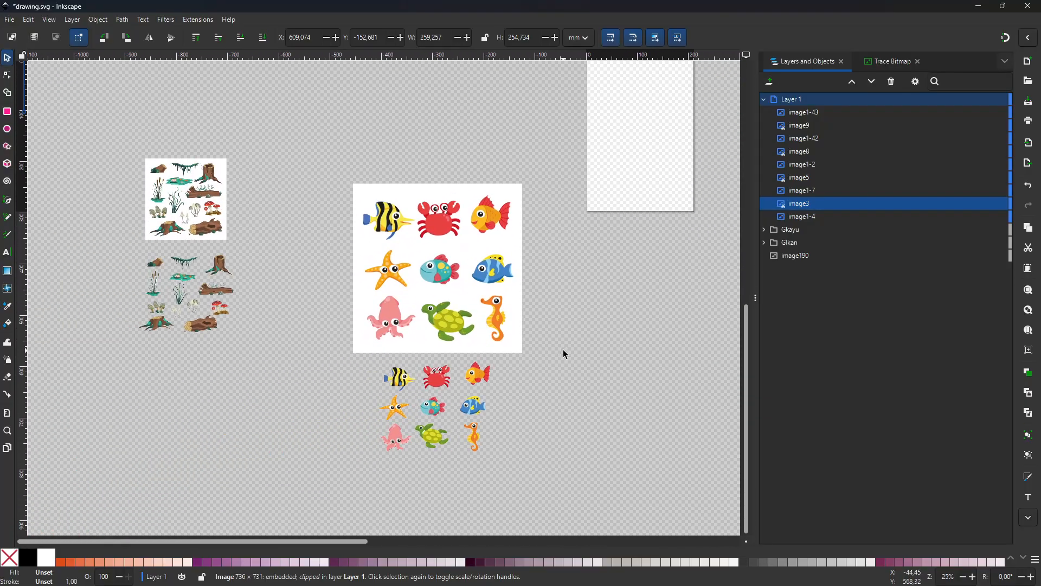
- Move the white sea-animal sheet up to about Y 179 mm, away from the small cut-outs below it
{"action": "left_click", "coordinate": [452, 324]}
{"action": "left_click_drag", "start_coordinate": [450, 322], "coordinate": [447, 289]}
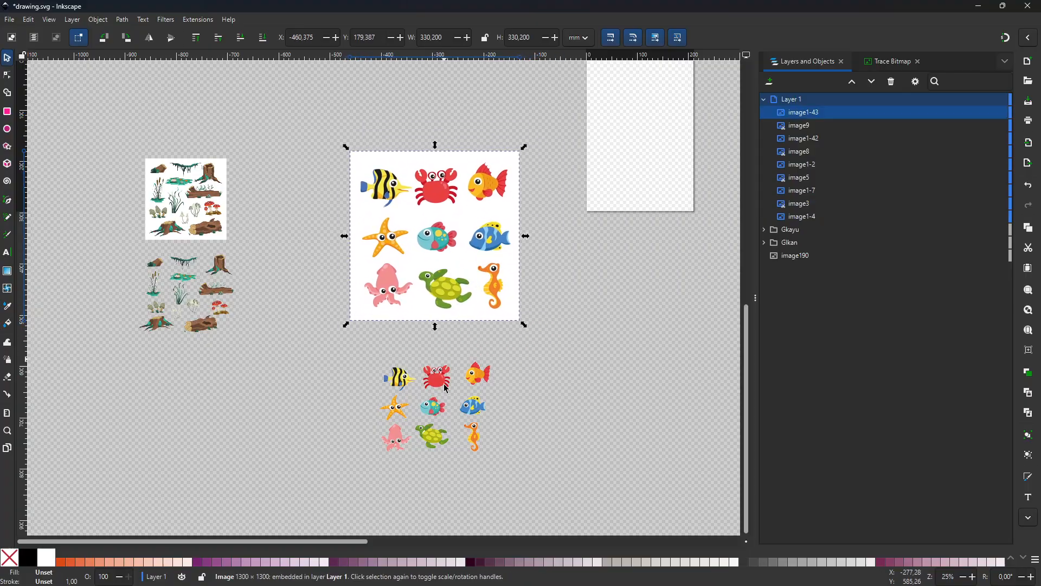
{"action": "left_click_drag", "start_coordinate": [336, 362], "coordinate": [503, 463]}
{"action": "left_click", "coordinate": [564, 447]}
- Enter the sea-animal cut-out group and shift the blue fish slightly, to about X -244 mm and Y 653 mm
{"action": "left_click", "coordinate": [442, 413]}
{"action": "double_click", "coordinate": [442, 413]}
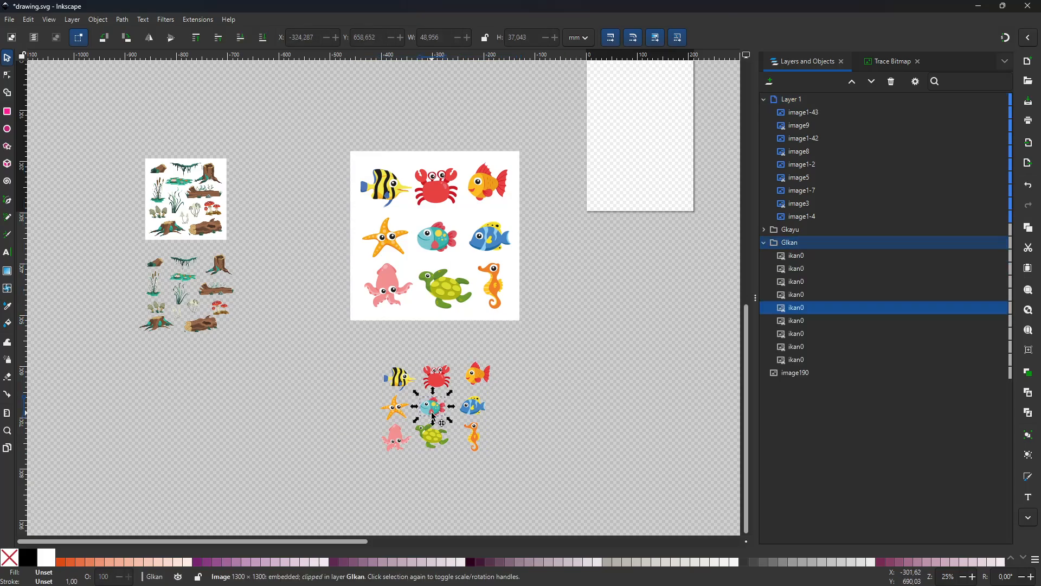
{"action": "left_click", "coordinate": [473, 408]}
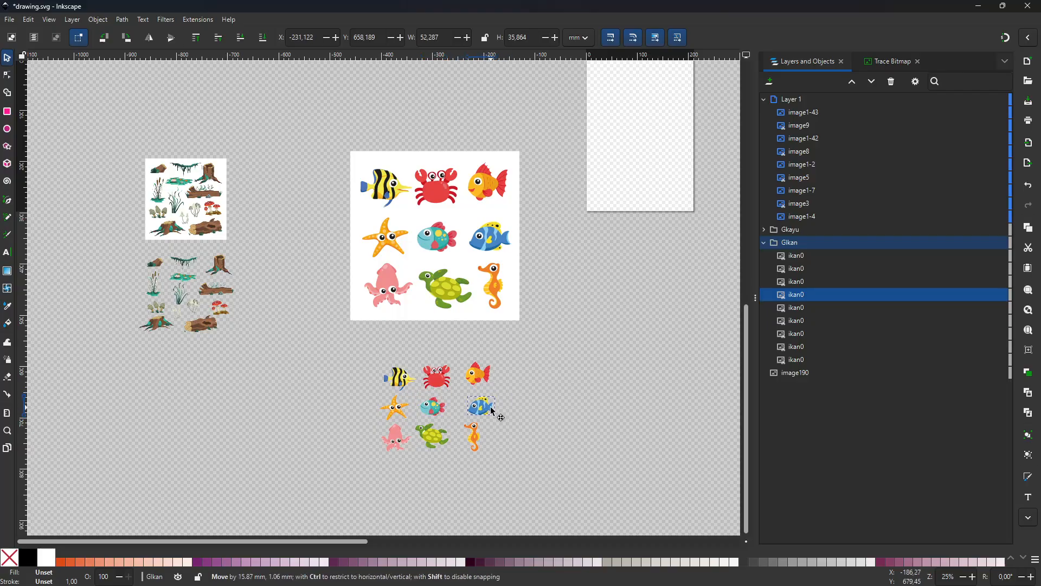
{"action": "scroll", "coordinate": [505, 422], "scroll_direction": "up", "scroll_amount": 4}
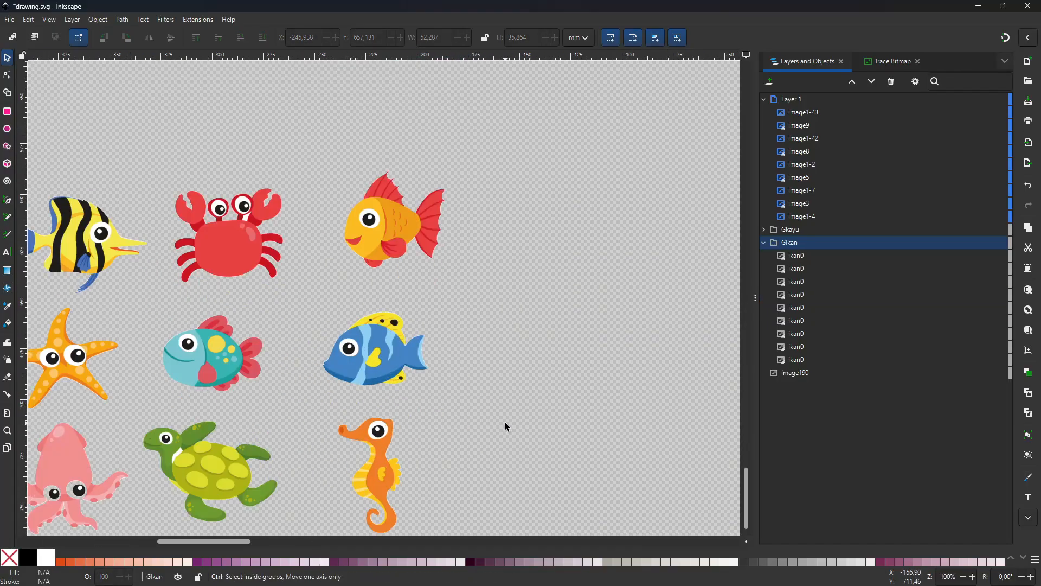
{"action": "scroll", "coordinate": [505, 422], "scroll_direction": "down", "scroll_amount": 2}
{"action": "mouse_move", "coordinate": [447, 398]}
{"action": "left_mouse_down"}
{"action": "mouse_move", "coordinate": [487, 392]}
{"action": "mouse_move", "coordinate": [449, 395]}
{"action": "left_mouse_up"}
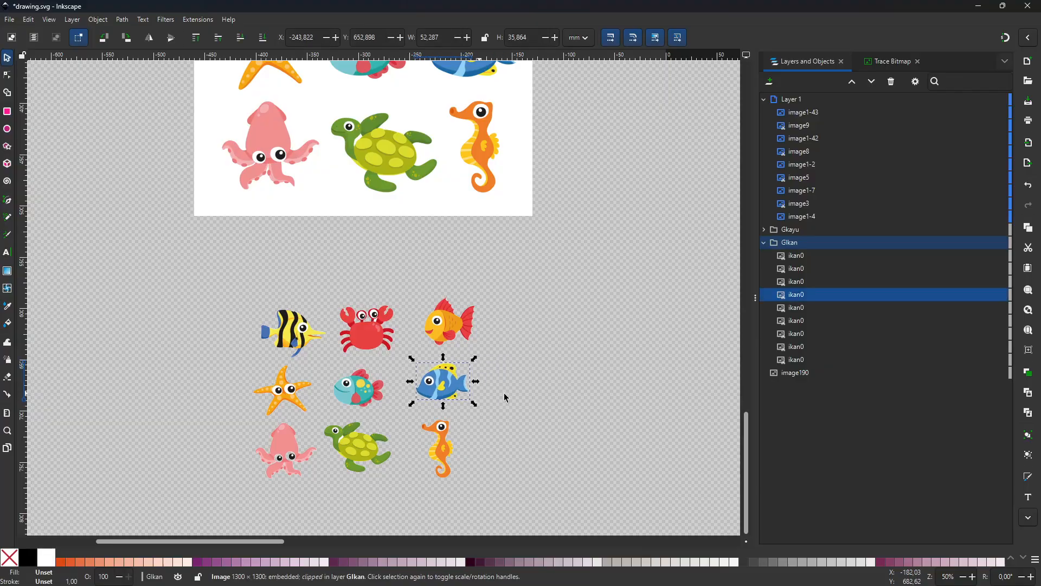
{"action": "left_click", "coordinate": [487, 403]}
{"action": "scroll", "coordinate": [529, 347], "scroll_direction": "up", "scroll_amount": 3}
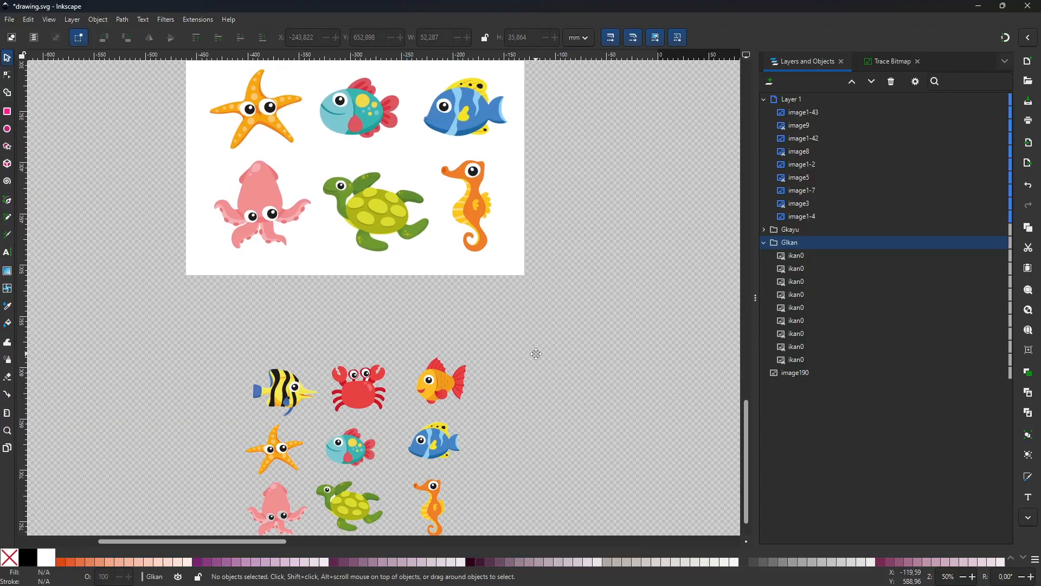
- Switch to File Explorer to view the source image OFNGLJ0 in the Pictures folder, and return to the drawing in Inkscape
{"action": "key", "text": "alt+Tab"}
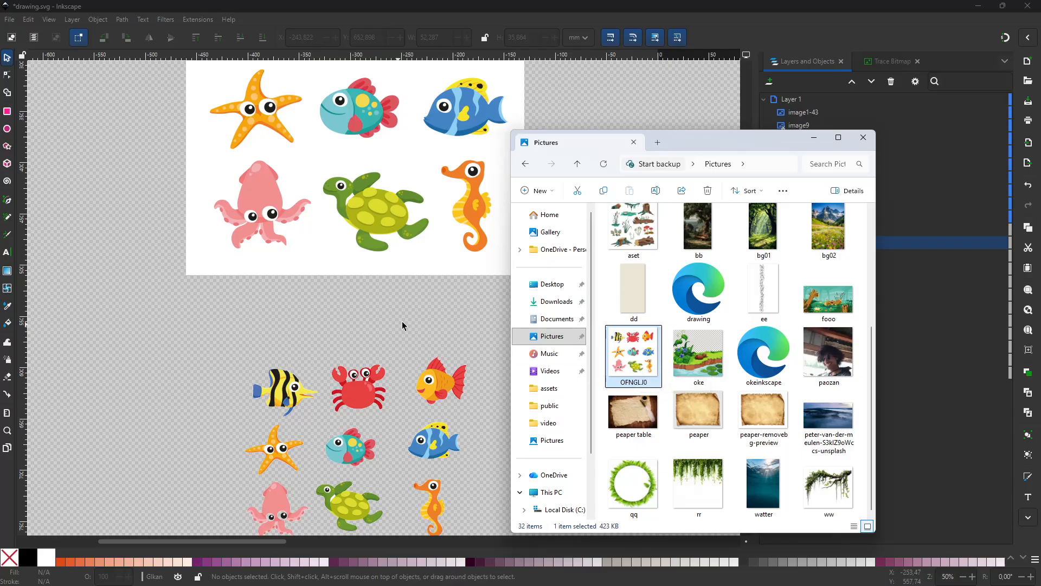
{"action": "scroll", "coordinate": [388, 185], "scroll_direction": "up", "scroll_amount": 3}
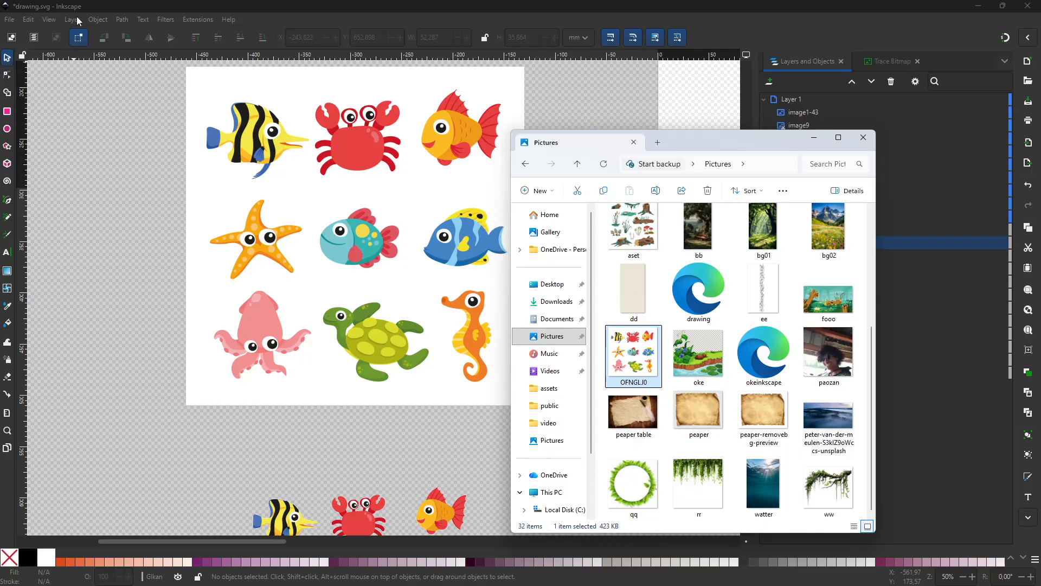
{"action": "left_click", "coordinate": [141, 262]}
- Look up Inkscape in the Windows search and view the Microsoft Store home page
{"action": "key", "text": "super"}
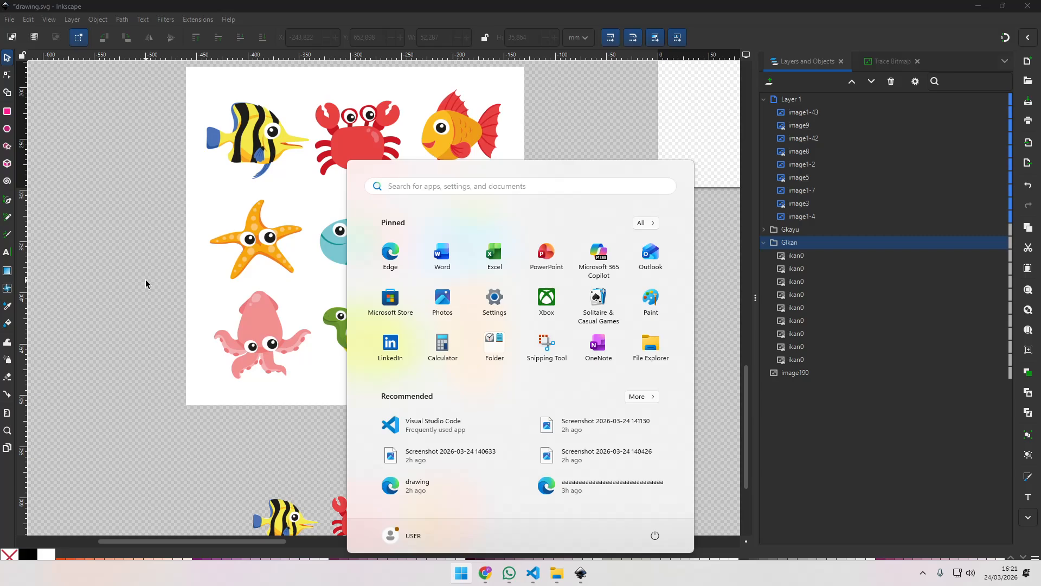
{"action": "type", "text": "i"}
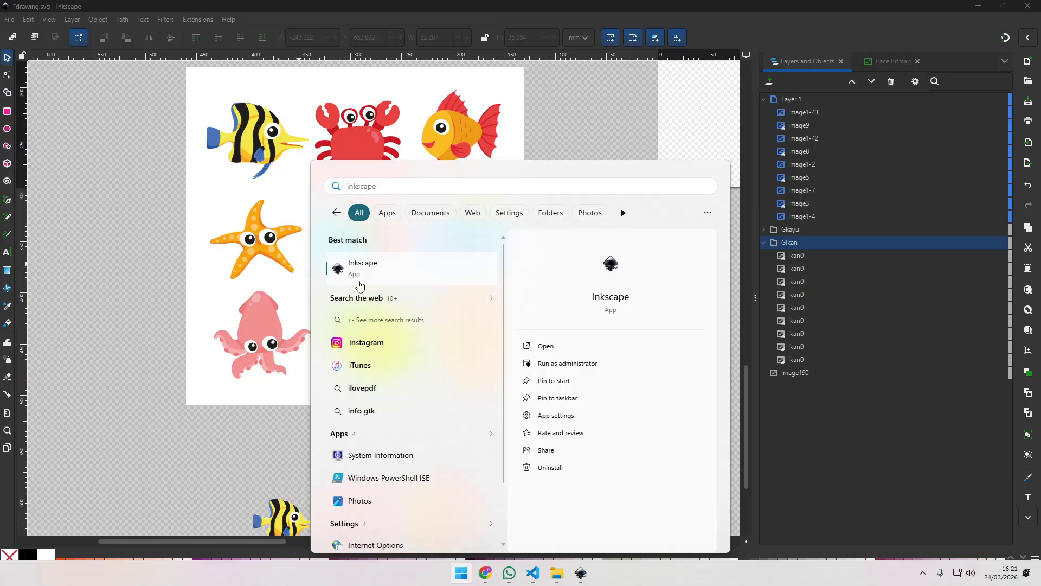
{"action": "key", "text": "BackSpace"}
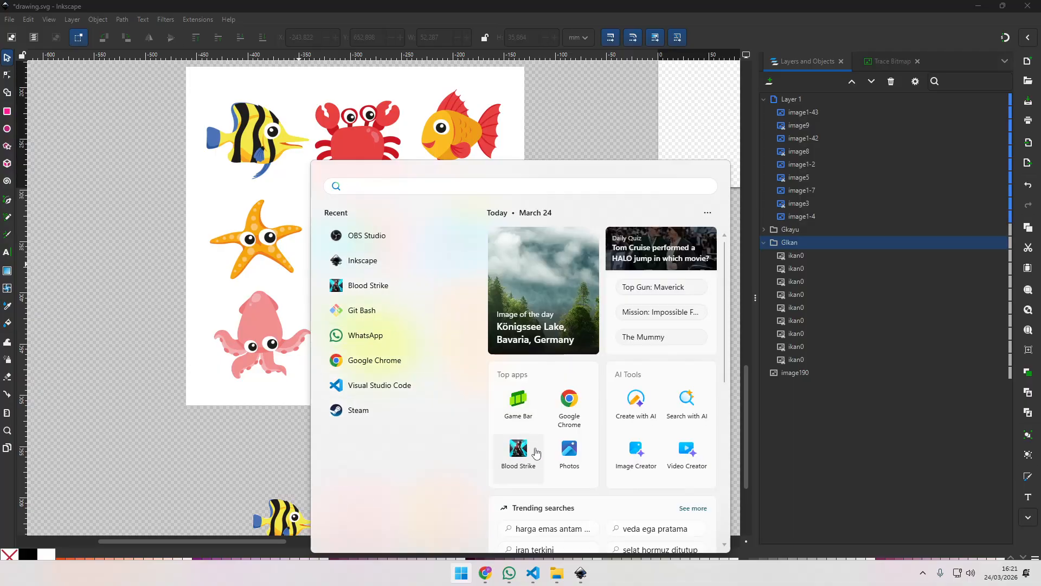
{"action": "key", "text": "super"}
{"action": "key", "text": "super"}
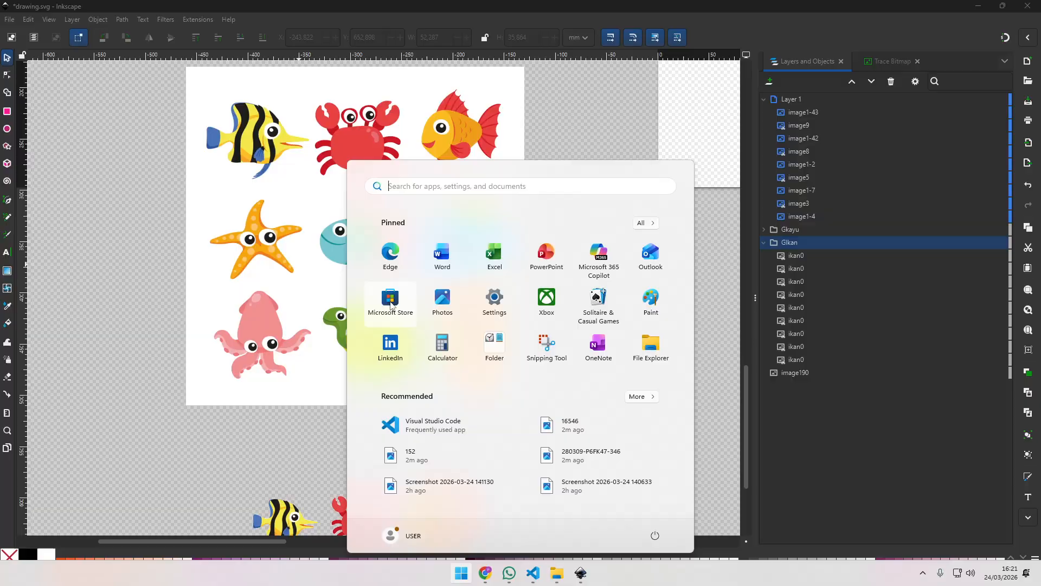
{"action": "left_click", "coordinate": [390, 305]}
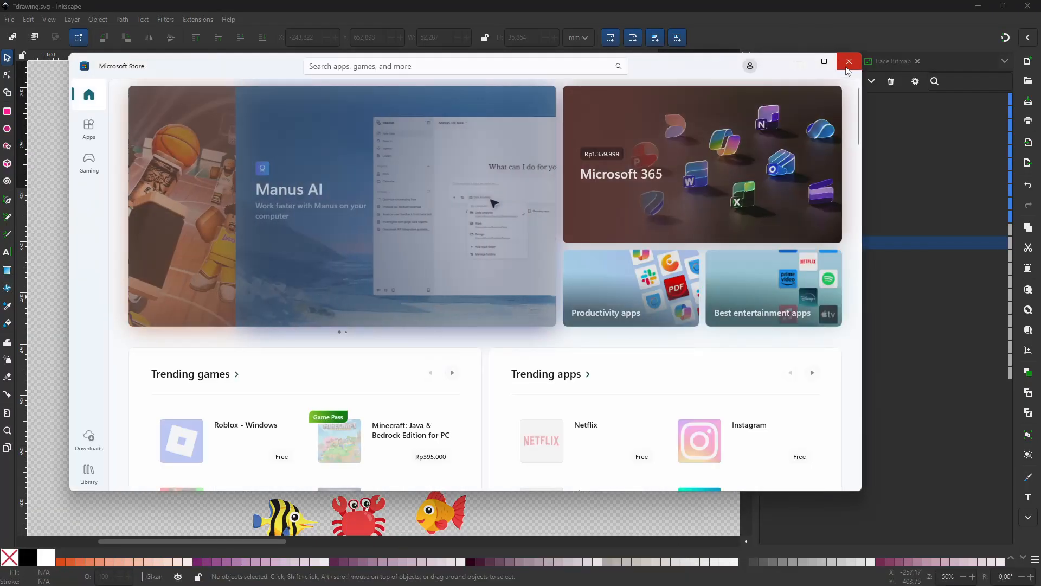
{"action": "left_click", "coordinate": [849, 61]}
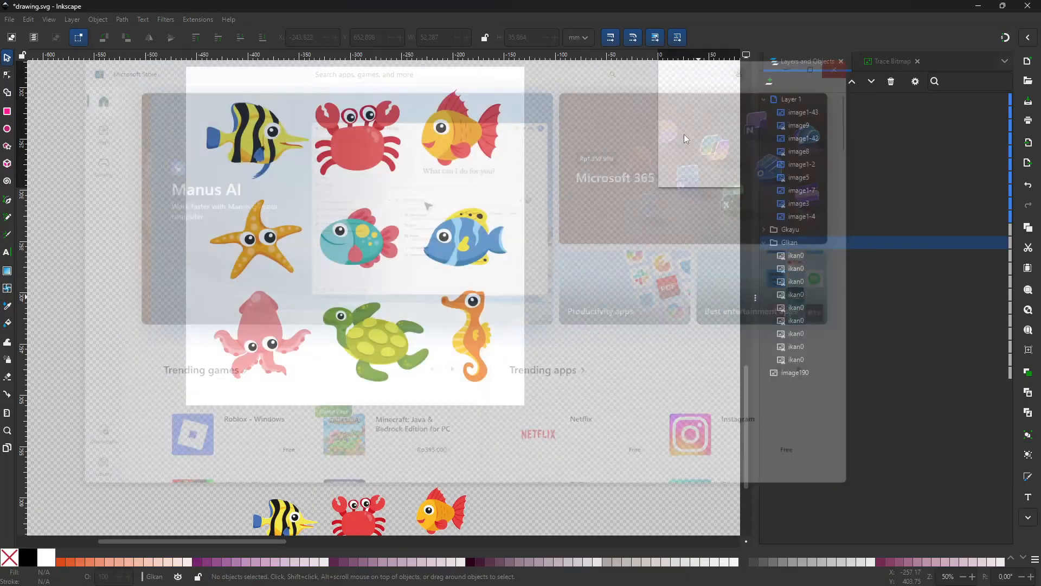
- Duplicate the white sea-animal sheet in place
{"action": "scroll", "coordinate": [576, 311], "scroll_direction": "up", "scroll_amount": 4}
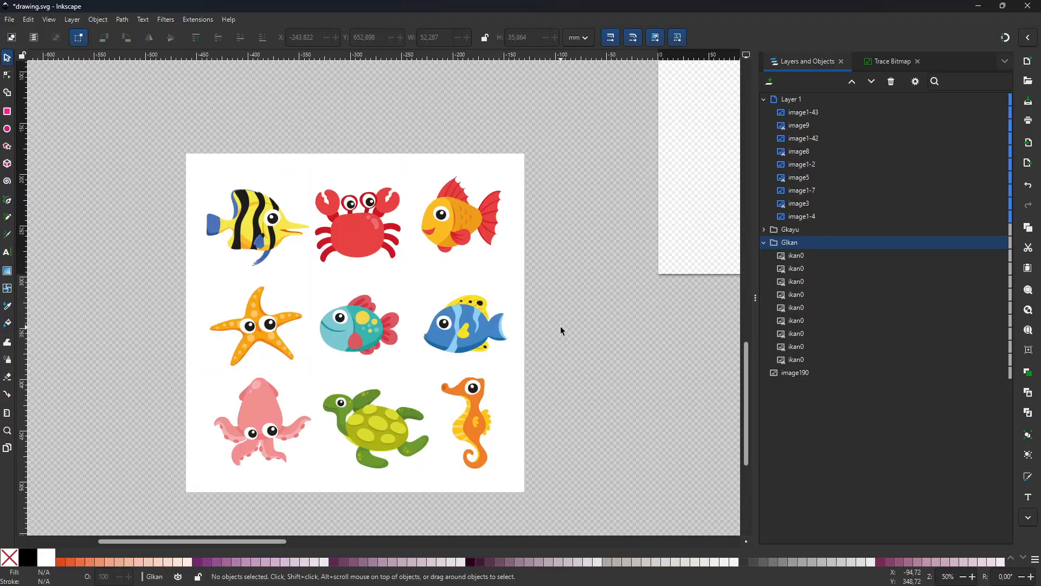
{"action": "left_click_drag", "start_coordinate": [541, 363], "coordinate": [556, 330]}
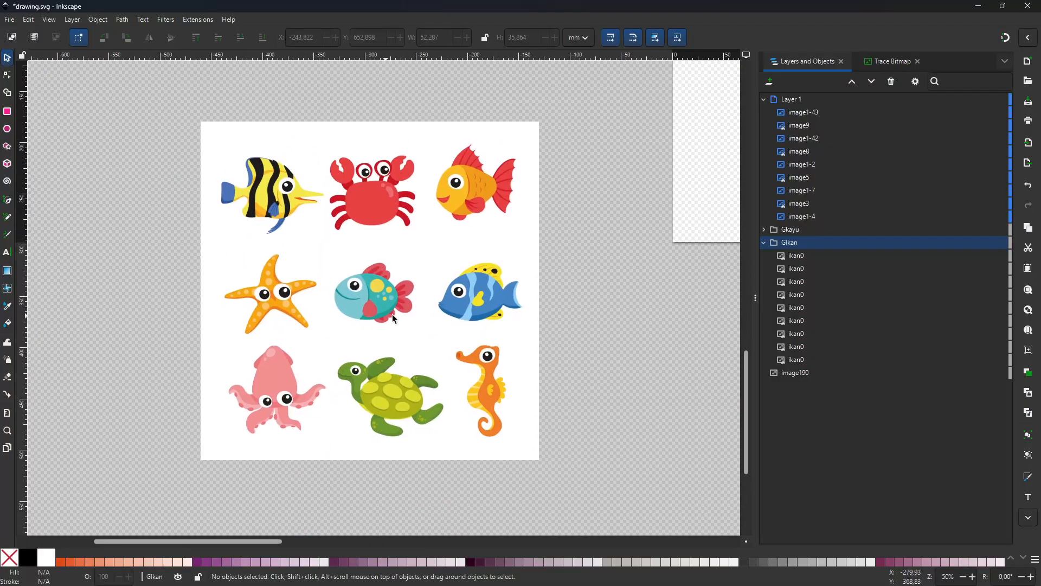
{"action": "left_click", "coordinate": [415, 340]}
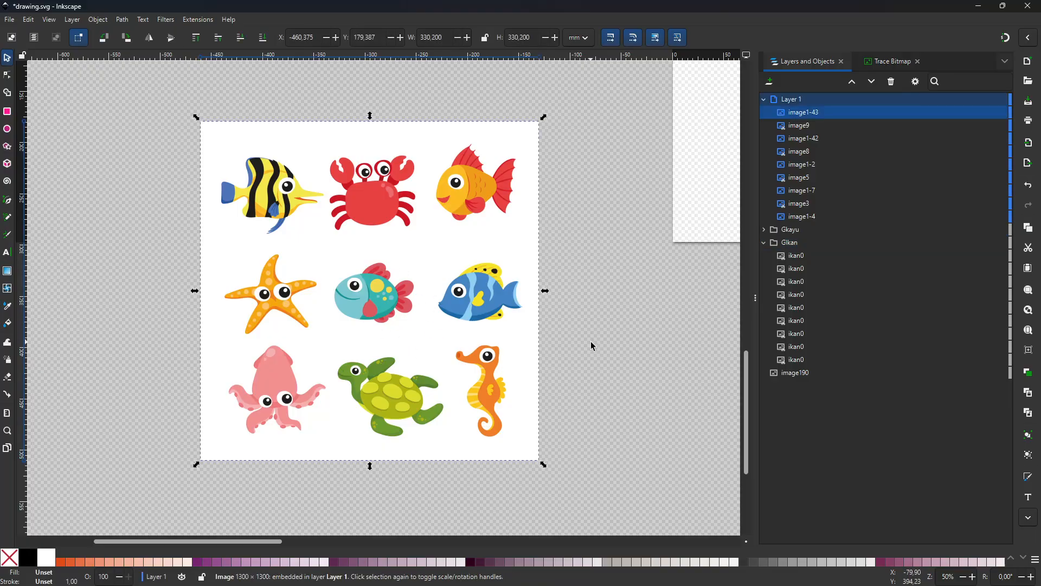
{"action": "left_click_drag", "start_coordinate": [600, 348], "coordinate": [620, 328]}
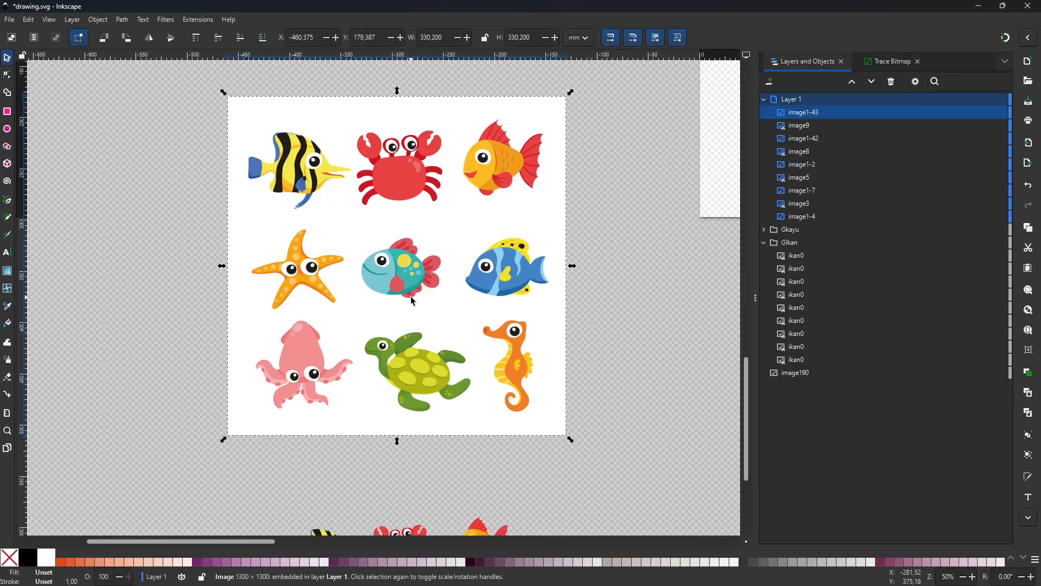
{"action": "key", "text": "ctrl"}
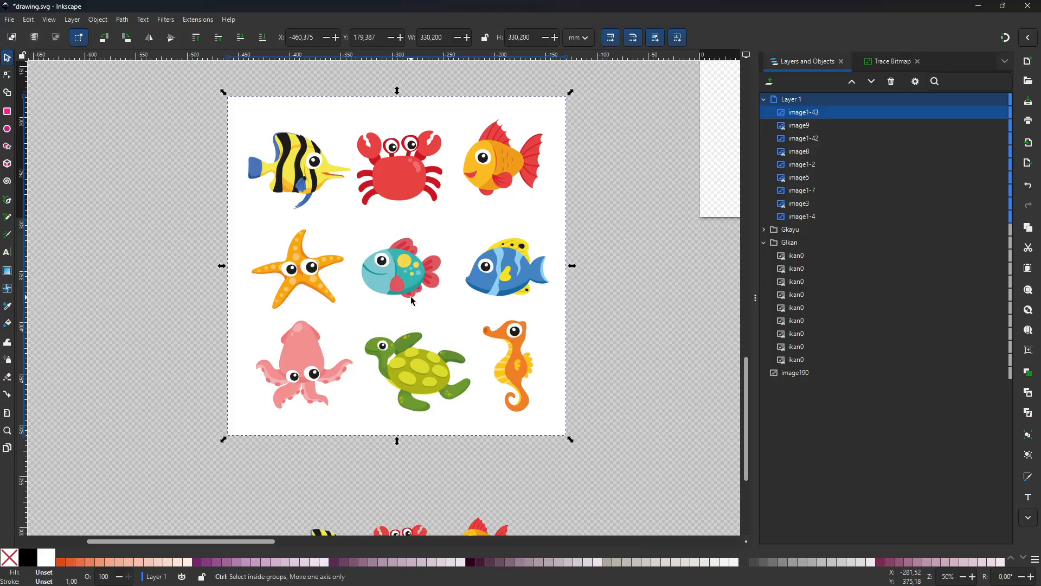
{"action": "right_click", "coordinate": [391, 258]}
{"action": "left_click", "coordinate": [433, 321]}
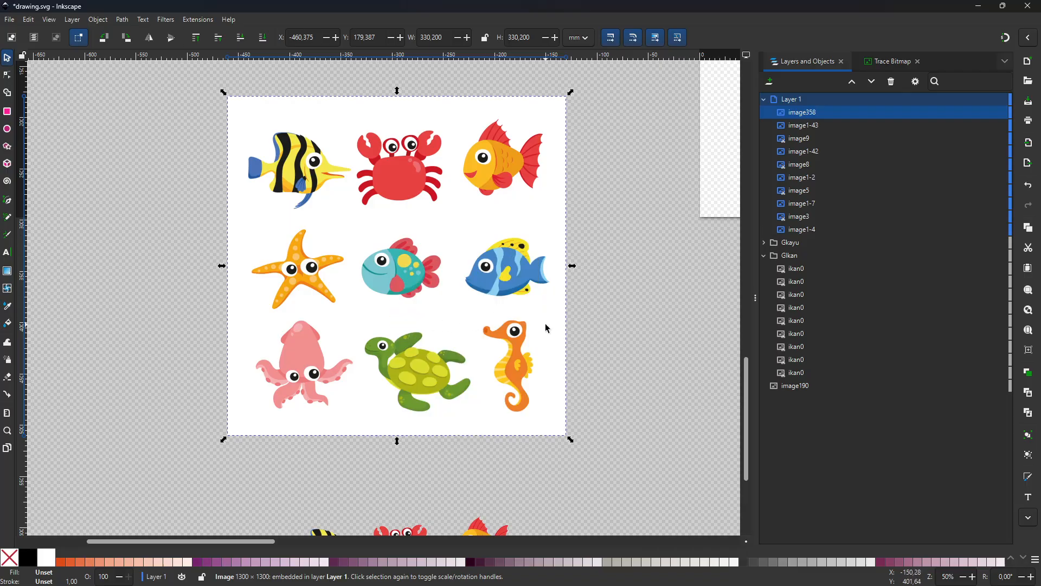
- Move the duplicated sea-animal sheet to an empty area far left of the artwork, at about X -2064 mm and Y -76 mm
{"action": "scroll", "coordinate": [614, 327], "scroll_direction": "down", "scroll_amount": 2}
{"action": "left_click_drag", "start_coordinate": [480, 315], "coordinate": [415, 272]}
{"action": "scroll", "coordinate": [634, 412], "scroll_direction": "down", "scroll_amount": 4}
{"action": "left_click", "coordinate": [603, 343]}
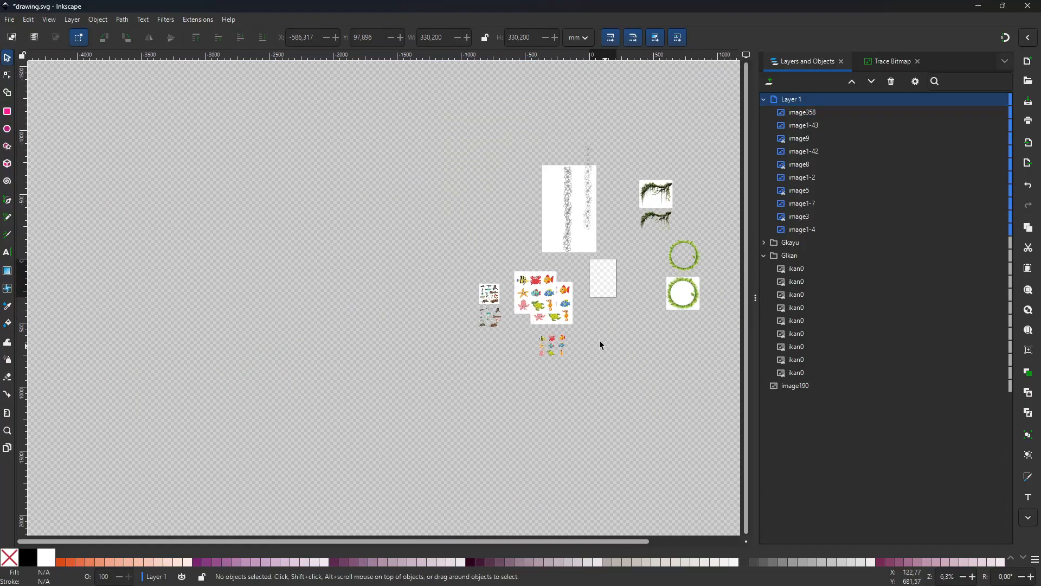
{"action": "scroll", "coordinate": [571, 319], "scroll_direction": "up", "scroll_amount": 2}
{"action": "left_click", "coordinate": [464, 278]}
{"action": "left_click_drag", "start_coordinate": [464, 277], "coordinate": [80, 228]}
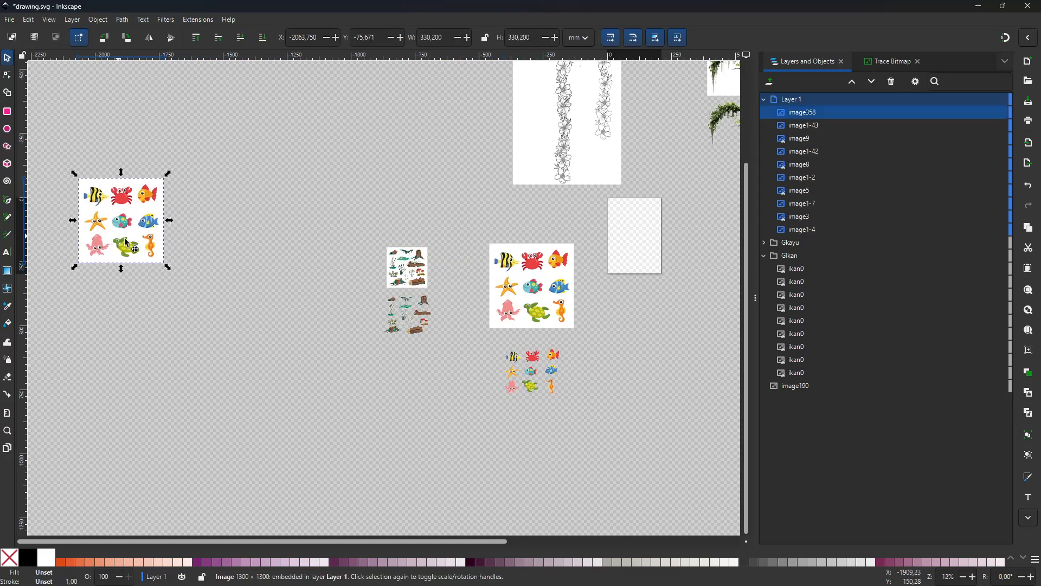
- Move the original sea-animal sheet directly beneath the copy, to about X -2073 mm and Y 323 mm
{"action": "left_click_drag", "start_coordinate": [531, 301], "coordinate": [129, 351]}
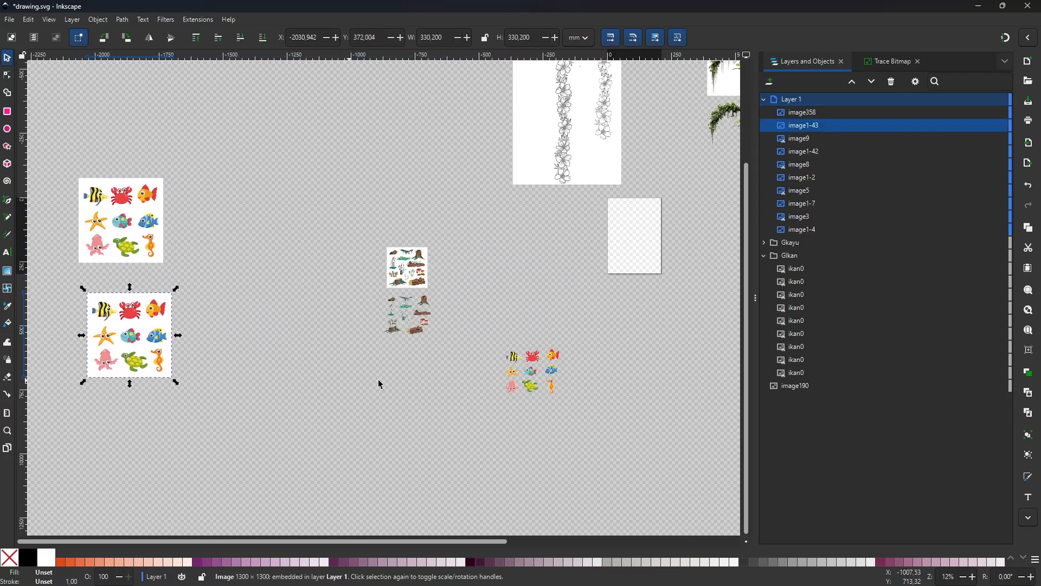
{"action": "left_click_drag", "start_coordinate": [336, 373], "coordinate": [622, 413]}
{"action": "scroll", "coordinate": [554, 320], "scroll_direction": "up", "scroll_amount": 3}
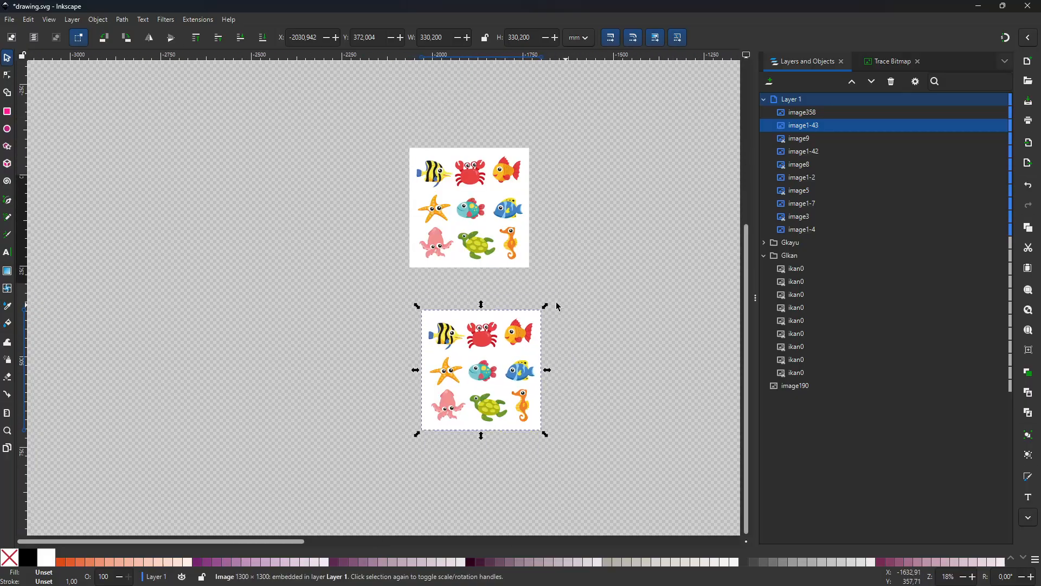
{"action": "left_click_drag", "start_coordinate": [464, 363], "coordinate": [450, 342]}
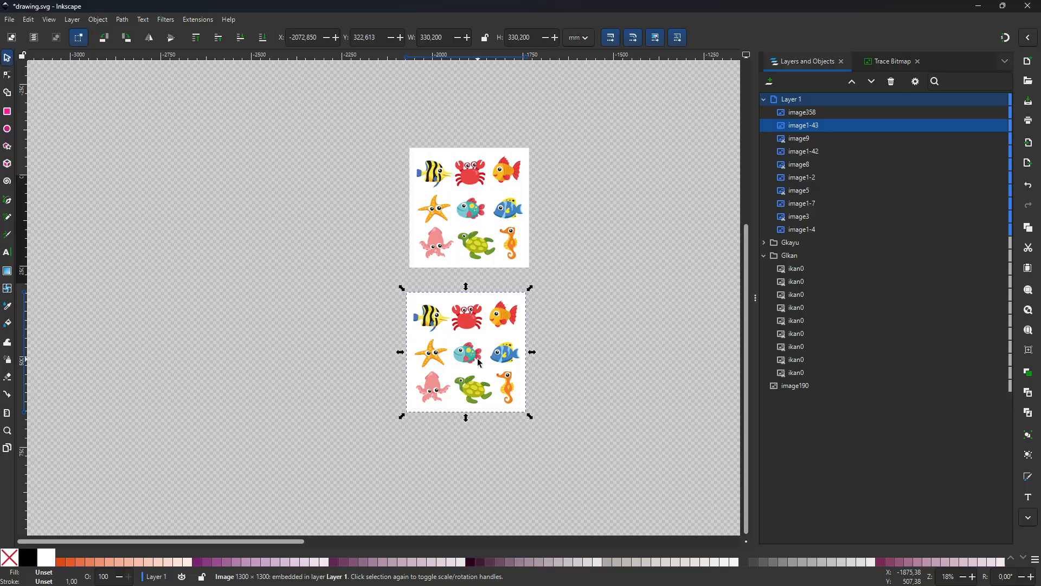
- Trace the lower sea-animal sheet with a single-scan Trace Bitmap, using brightness cutoff at a threshold of 0.897
{"action": "left_click_drag", "start_coordinate": [611, 357], "coordinate": [601, 335]}
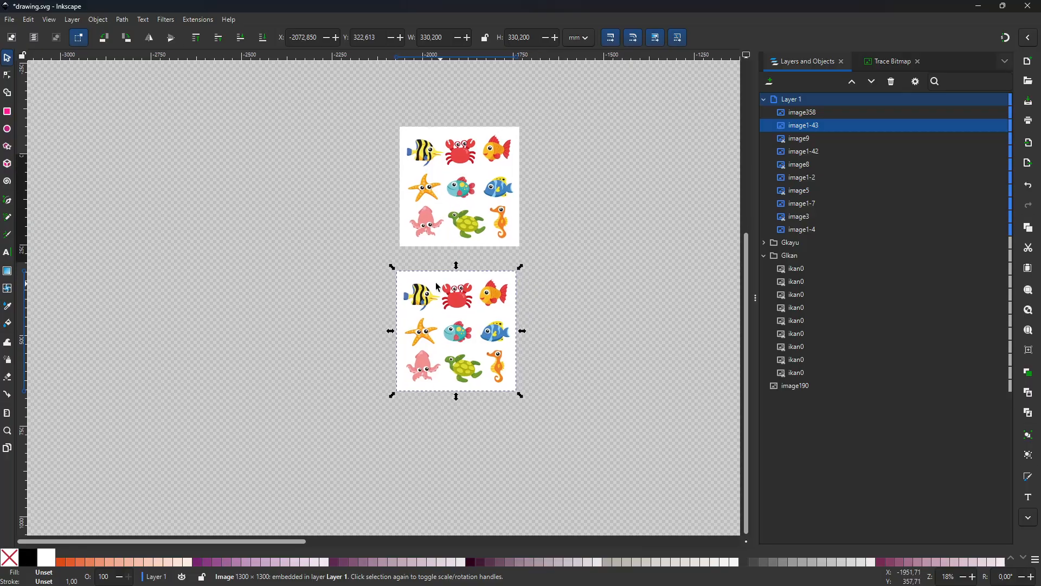
{"action": "left_click", "coordinate": [98, 21]}
{"action": "mouse_move", "coordinate": [123, 20]}
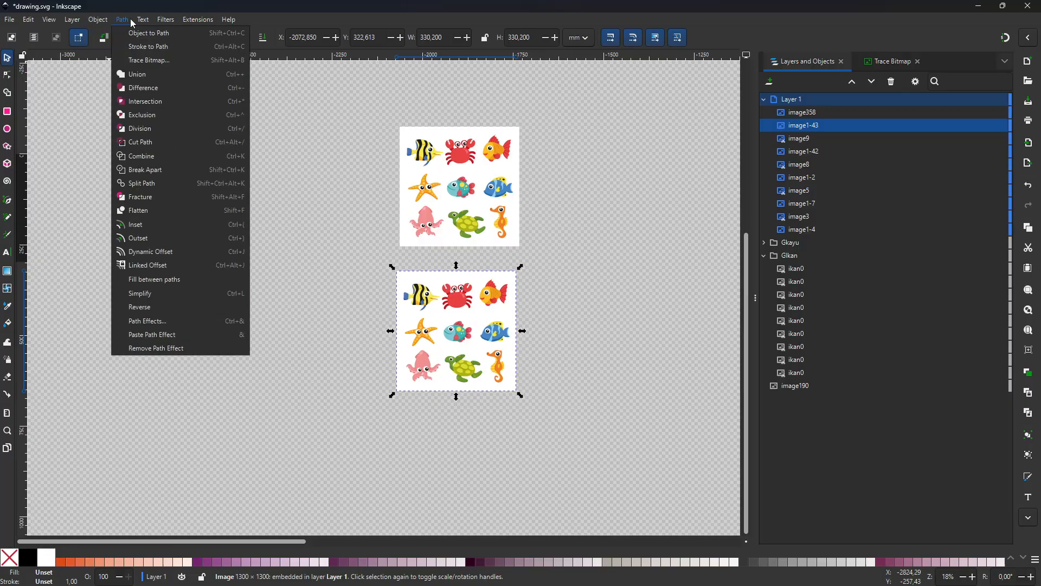
{"action": "left_click", "coordinate": [144, 62]}
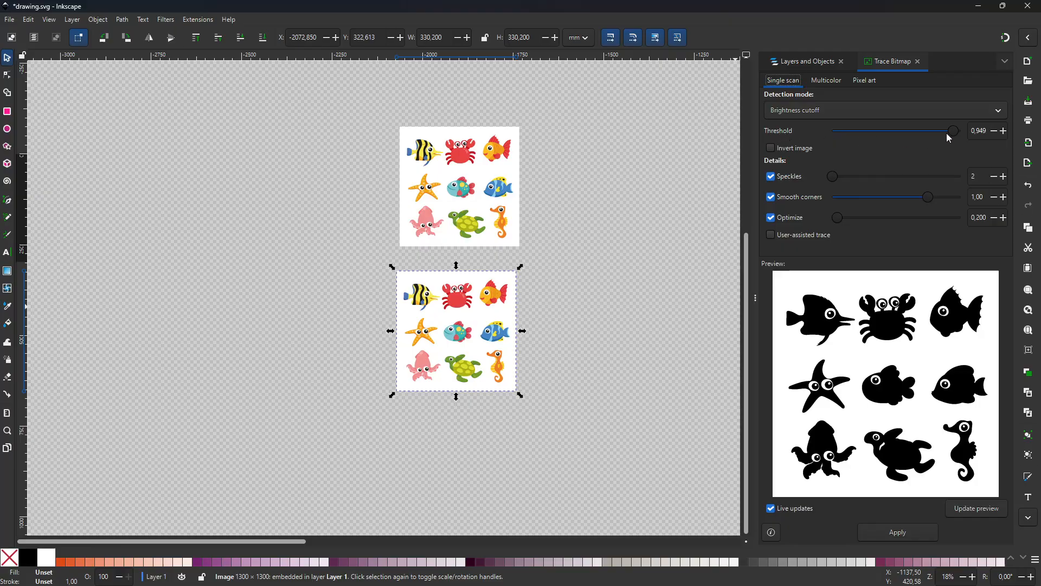
{"action": "mouse_move", "coordinate": [950, 132]}
{"action": "left_mouse_down"}
{"action": "mouse_move", "coordinate": [894, 129]}
{"action": "mouse_move", "coordinate": [944, 135]}
{"action": "left_mouse_up"}
{"action": "left_click_drag", "start_coordinate": [941, 135], "coordinate": [953, 136]}
{"action": "left_click", "coordinate": [902, 534]}
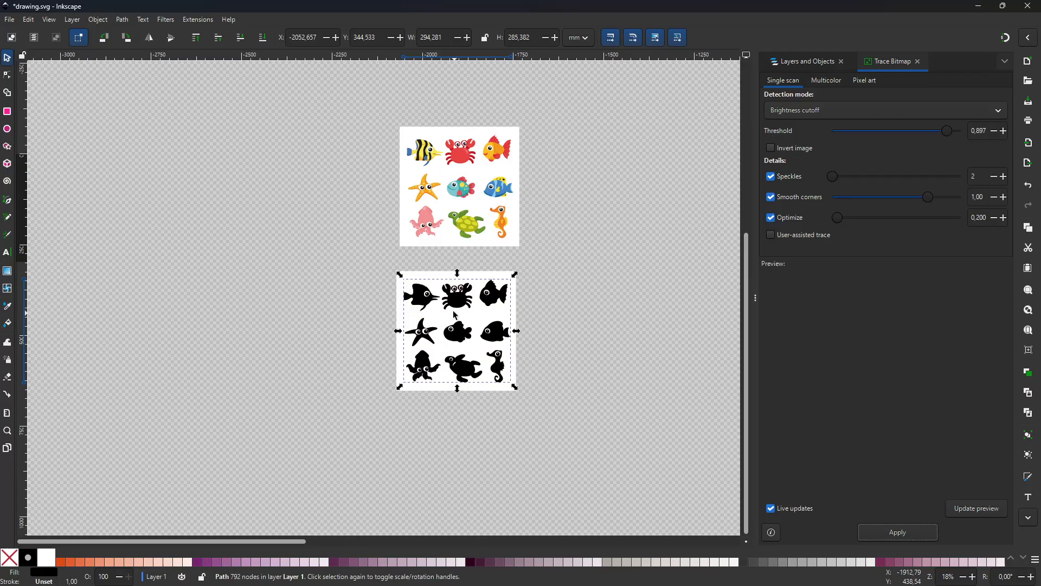
- Move the black silhouette trace beside its sheet to compare them, and undo the move
{"action": "mouse_move", "coordinate": [455, 329]}
{"action": "left_mouse_down"}
{"action": "mouse_move", "coordinate": [518, 317]}
{"action": "mouse_move", "coordinate": [472, 330]}
{"action": "mouse_move", "coordinate": [575, 337]}
{"action": "left_mouse_up"}
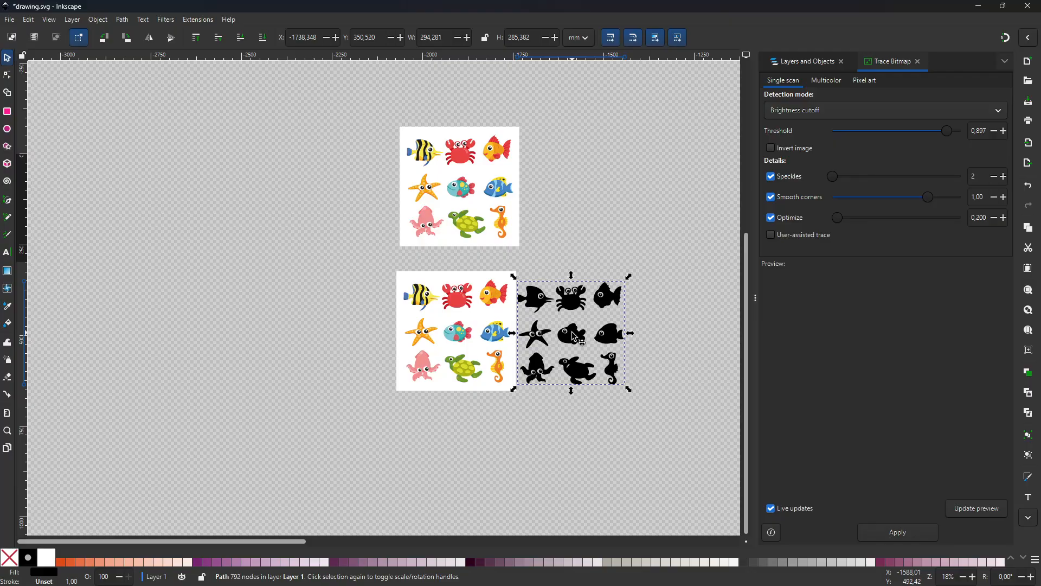
{"action": "key", "text": "ctrl+z"}
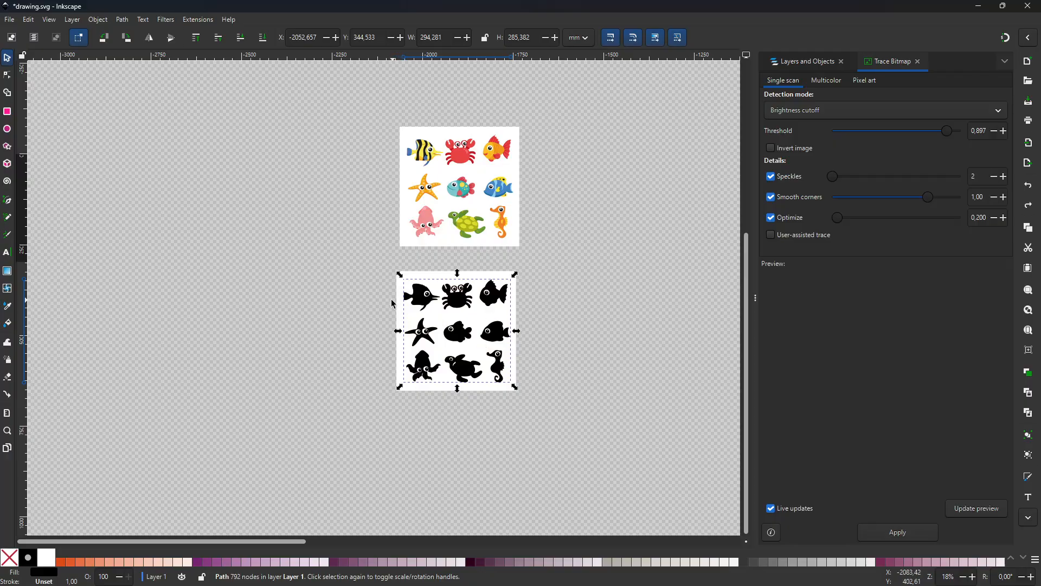
{"action": "scroll", "coordinate": [382, 308], "scroll_direction": "up", "scroll_amount": 4}
{"action": "scroll", "coordinate": [445, 279], "scroll_direction": "down", "scroll_amount": 3}
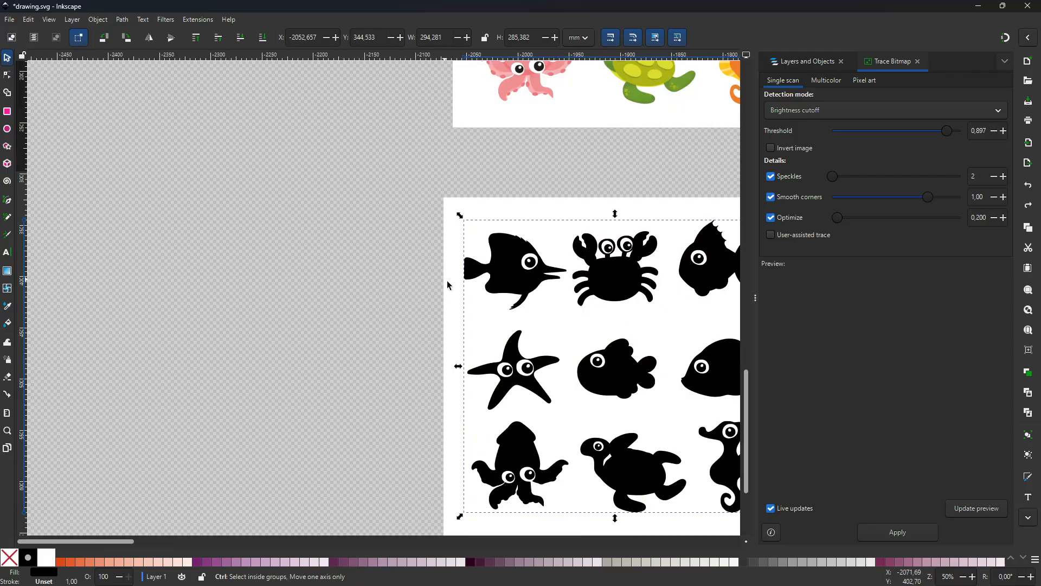
- Move the silhouette trace partly off its sheet and undo the move, and undo and redo the trace to compare both states
{"action": "left_click_drag", "start_coordinate": [543, 336], "coordinate": [599, 341]}
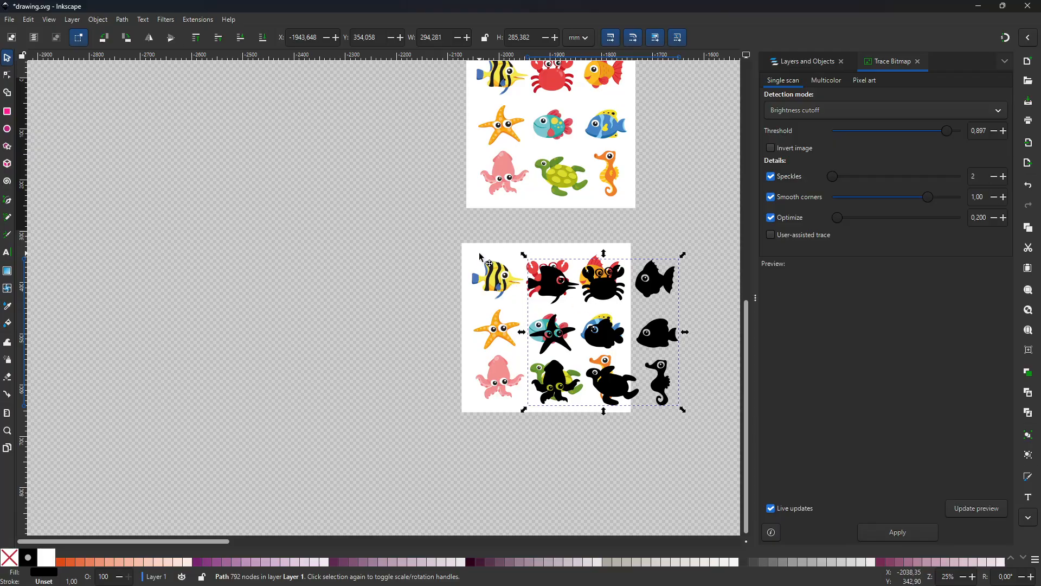
{"action": "key", "text": "ctrl+z"}
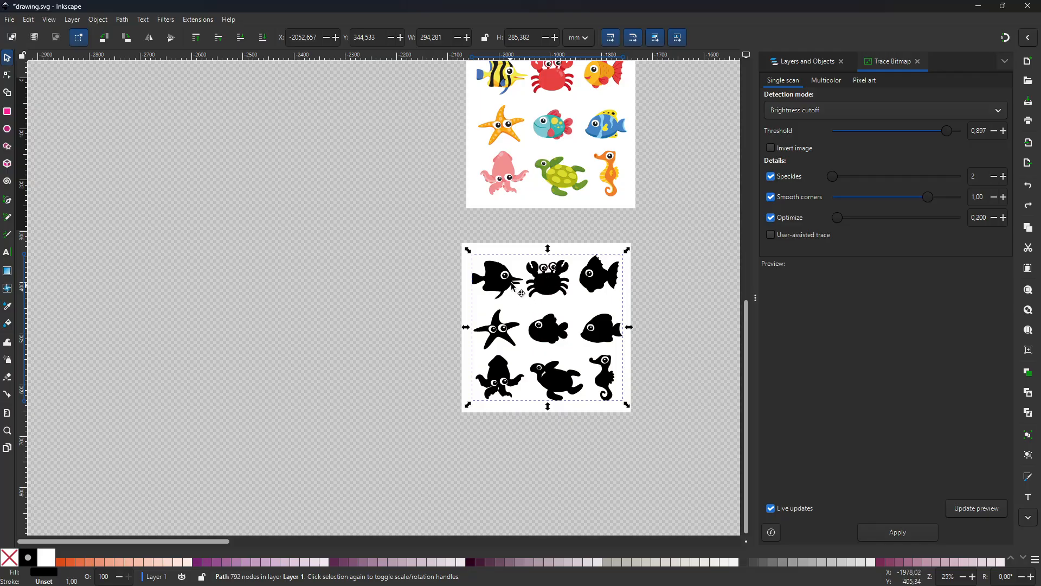
{"action": "left_click", "coordinate": [489, 248], "text": "shift"}
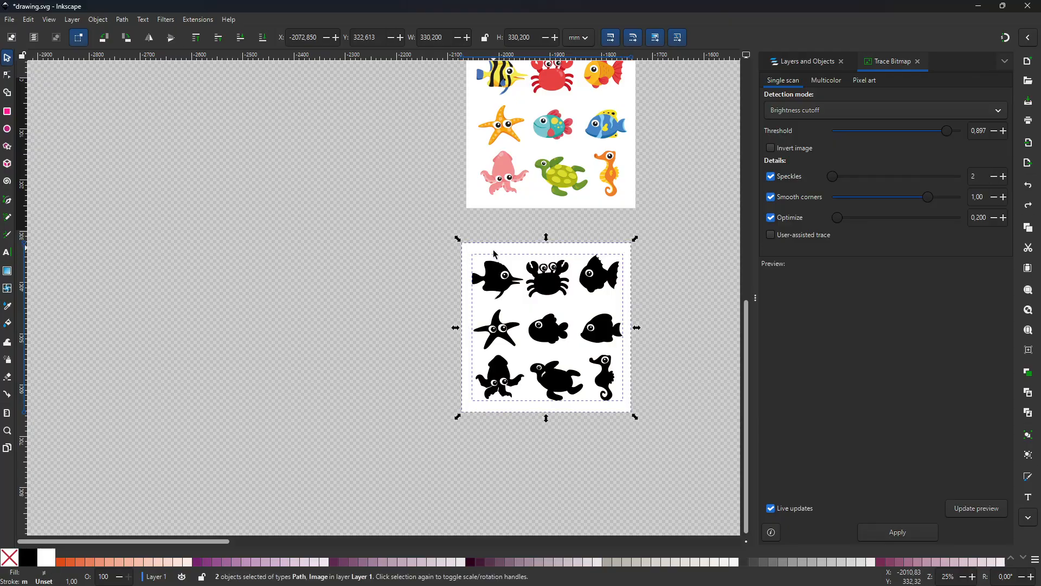
{"action": "key", "text": "ctrl+z"}
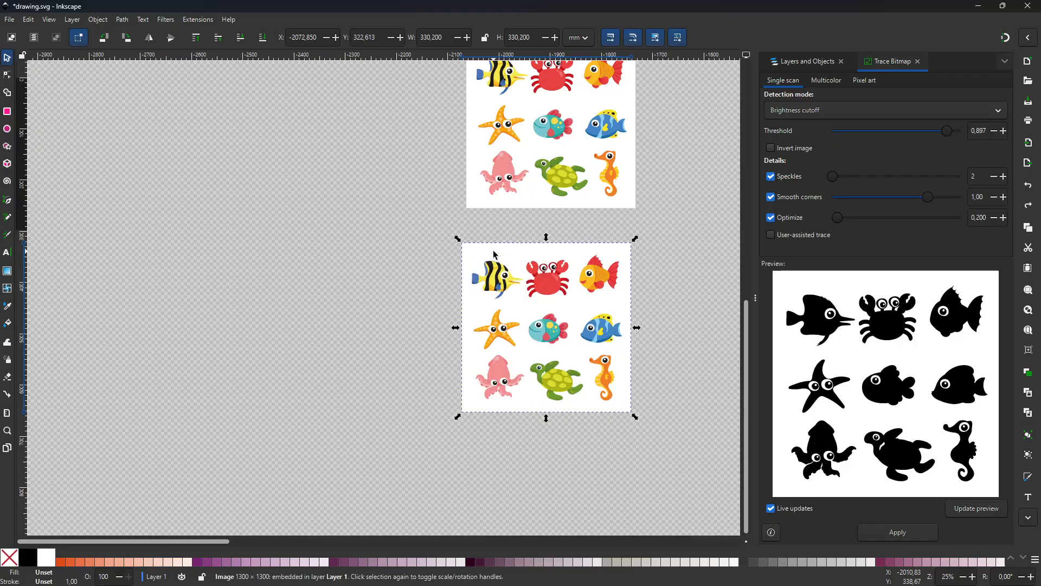
{"action": "key", "text": "ctrl+shift+z"}
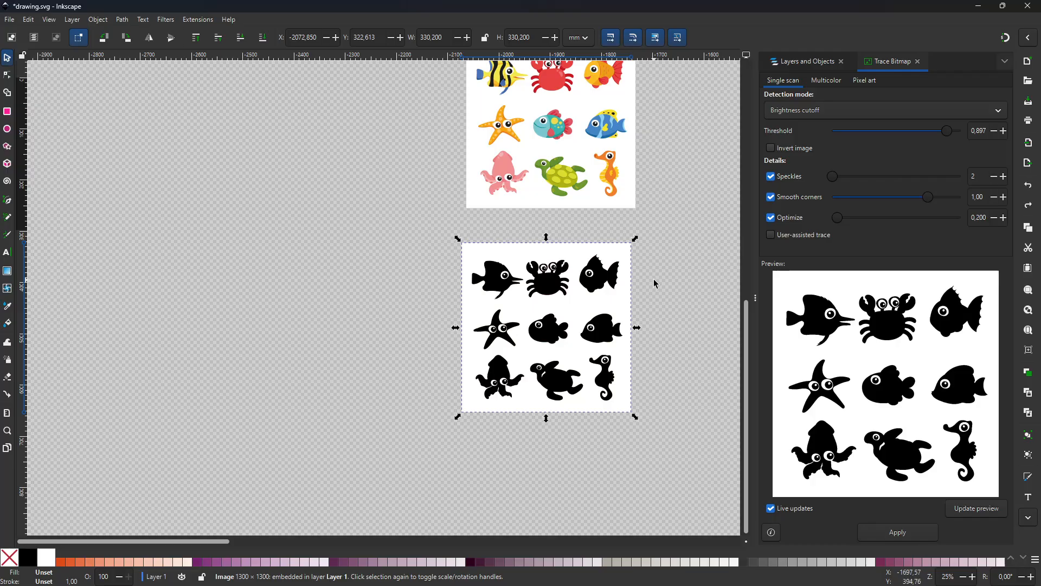
- Display the Layers and Objects list with the lower sea-animal image selected beneath its silhouette trace
{"action": "left_click", "coordinate": [676, 286]}
{"action": "left_click", "coordinate": [591, 300]}
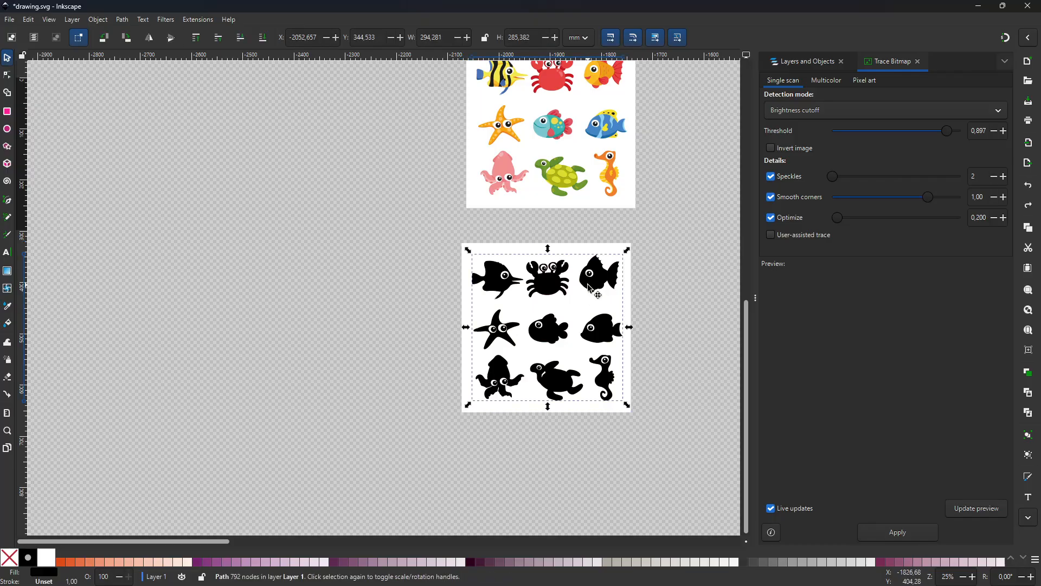
{"action": "scroll", "coordinate": [667, 301], "scroll_direction": "down", "scroll_amount": 2}
{"action": "scroll", "coordinate": [667, 301], "scroll_direction": "right", "scroll_amount": 5}
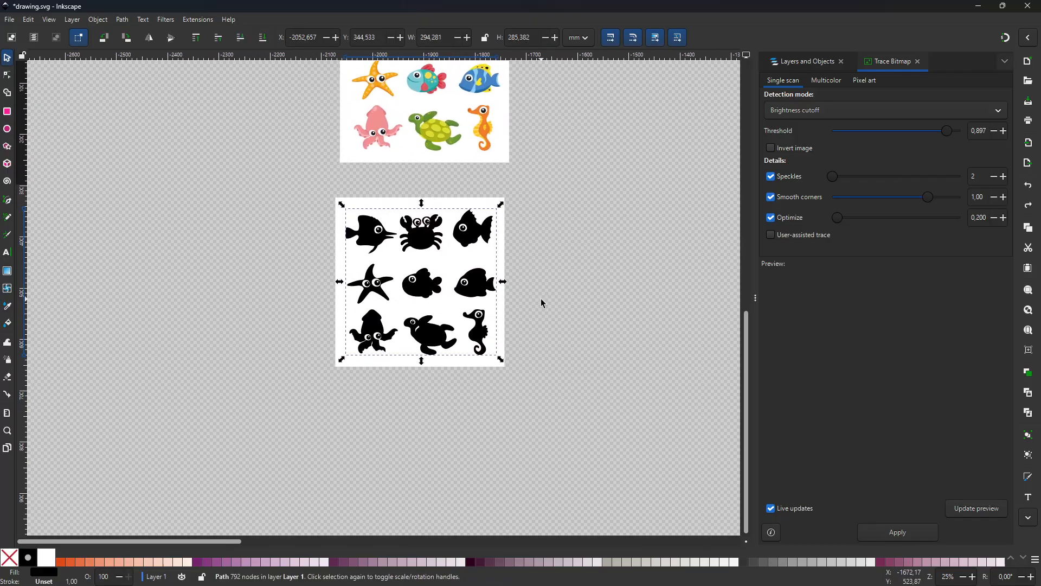
{"action": "left_click", "coordinate": [791, 61]}
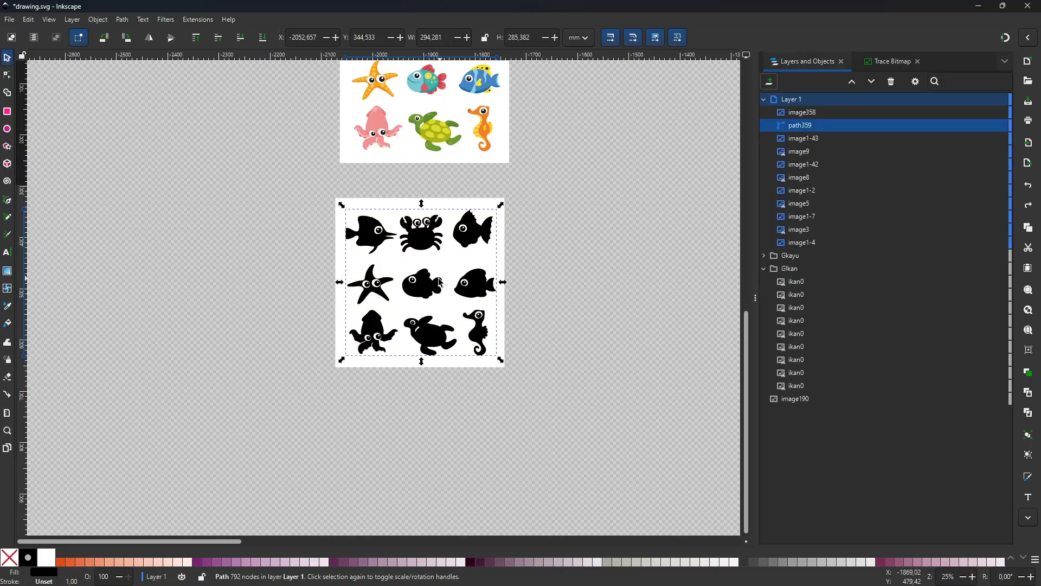
{"action": "left_click", "coordinate": [571, 246]}
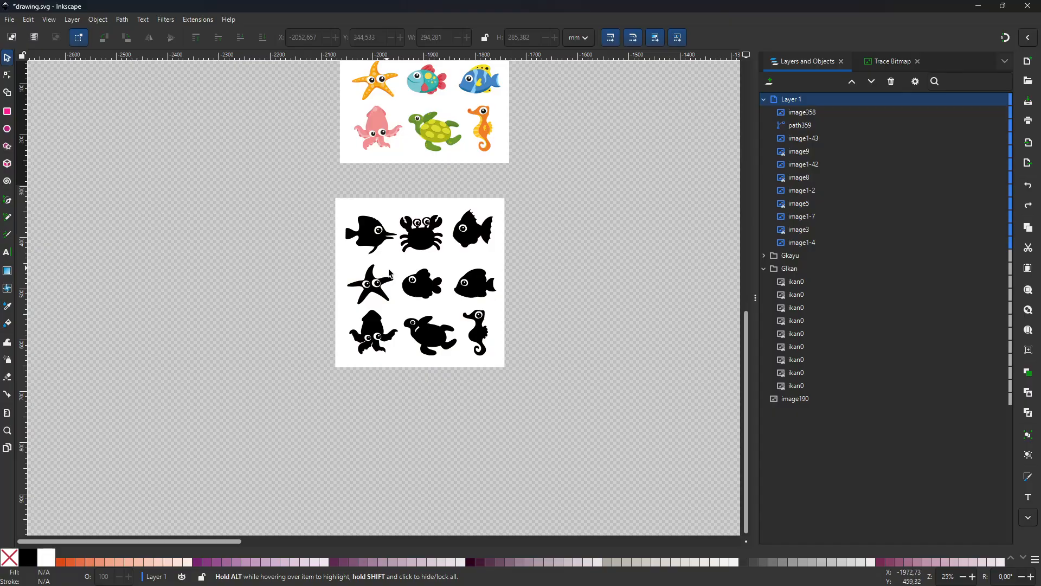
{"action": "right_click", "coordinate": [448, 265]}
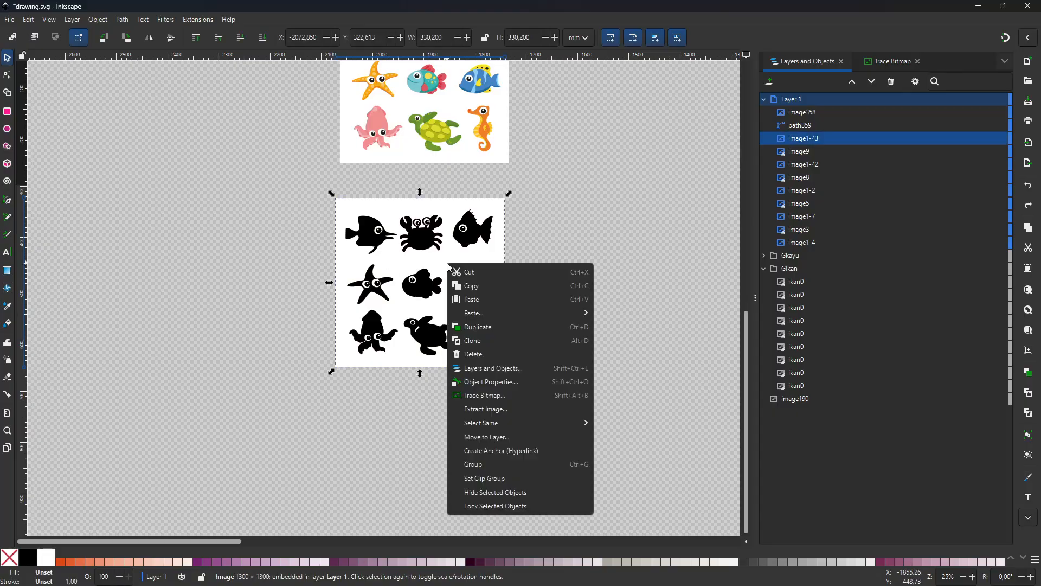
{"action": "left_click", "coordinate": [502, 369]}
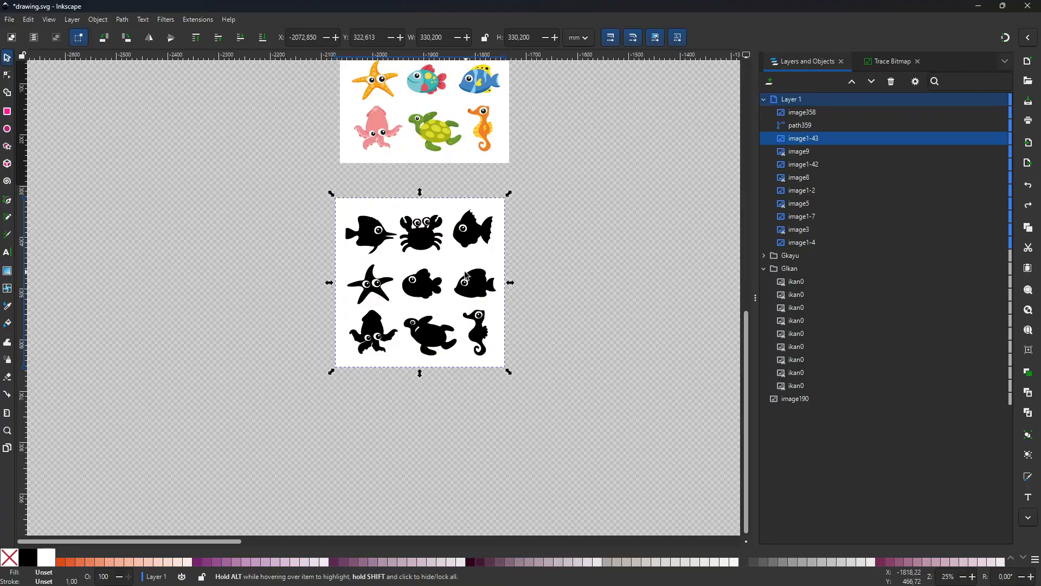
- Select the silhouette path and the sheet image alternately in the object list to identify which entry is which
{"action": "left_click", "coordinate": [809, 141]}
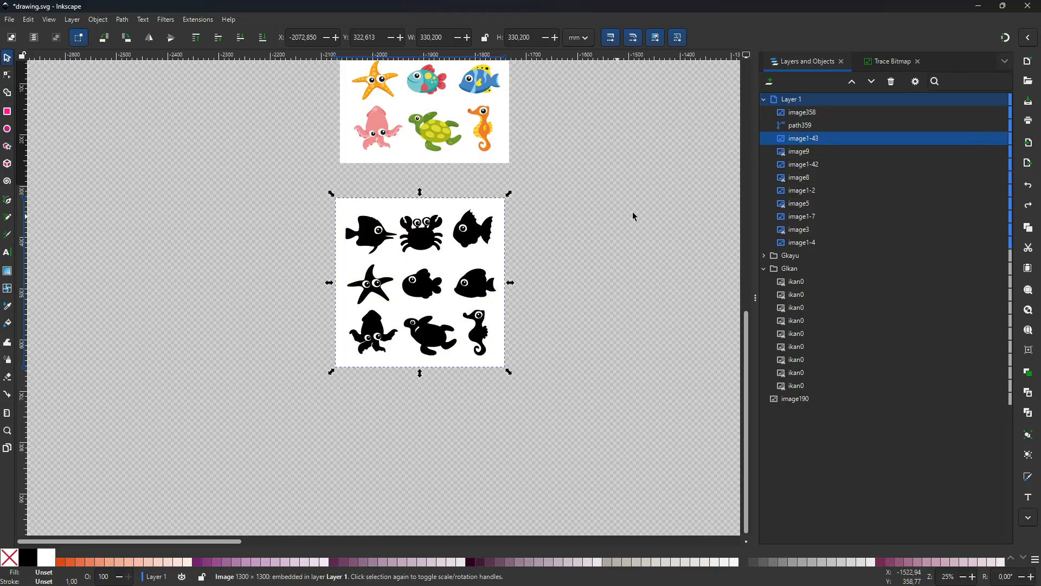
{"action": "left_click", "coordinate": [800, 129]}
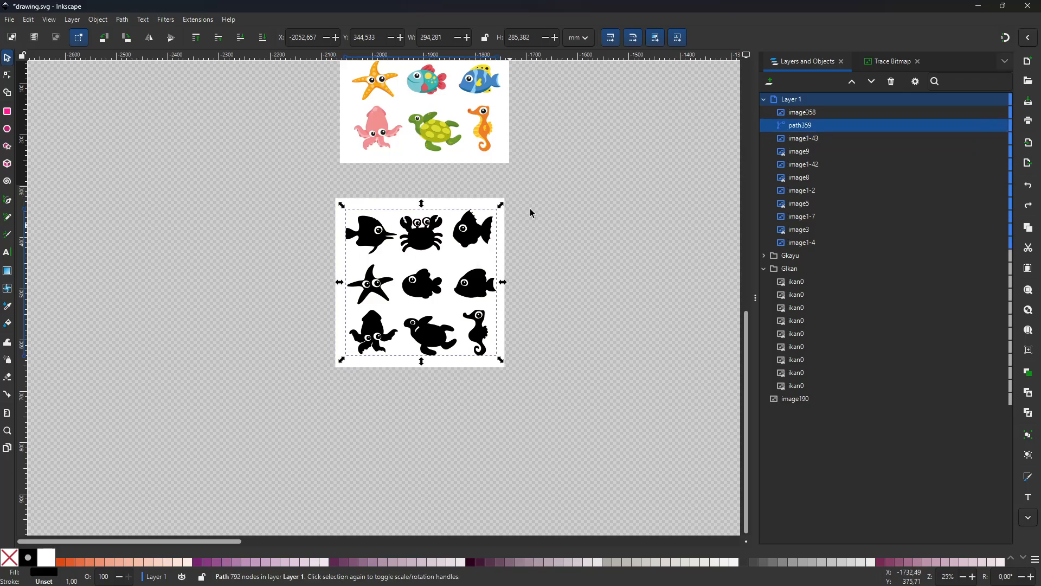
{"action": "left_click", "coordinate": [801, 140]}
{"action": "left_click", "coordinate": [803, 126]}
{"action": "left_click", "coordinate": [802, 139]}
{"action": "left_click", "coordinate": [804, 117]}
{"action": "left_click", "coordinate": [801, 125]}
{"action": "left_click", "coordinate": [801, 139]}
{"action": "left_click", "coordinate": [802, 125]}
{"action": "left_click", "coordinate": [801, 135]}
{"action": "left_click", "coordinate": [802, 128]}
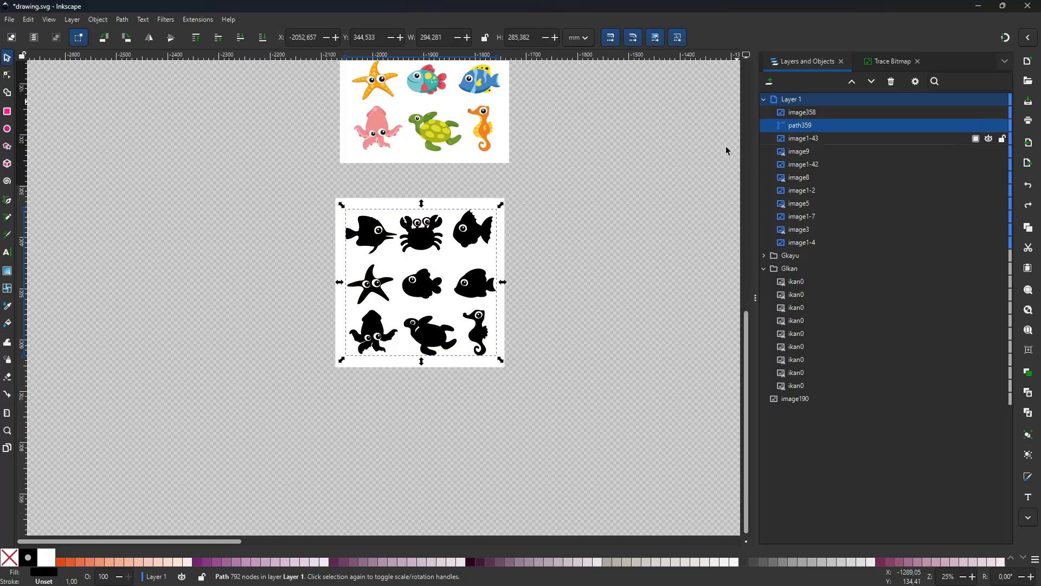
{"action": "left_click", "coordinate": [794, 139]}
- Select the silhouette path together with the sheet image below it and apply Set Clip
{"action": "left_click", "coordinate": [799, 128]}
{"action": "left_click", "coordinate": [802, 140], "text": "shift"}
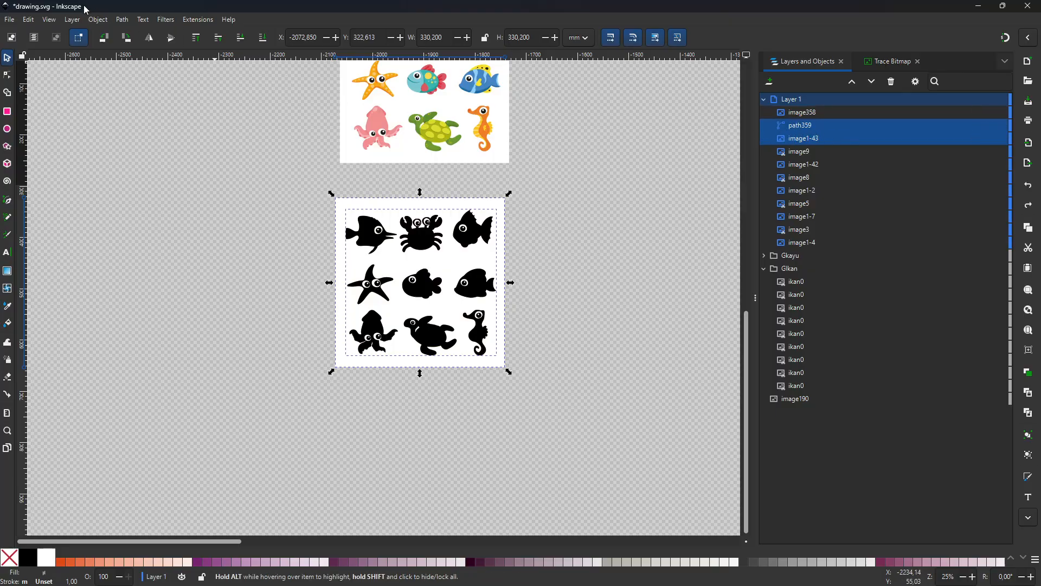
{"action": "left_click", "coordinate": [122, 20]}
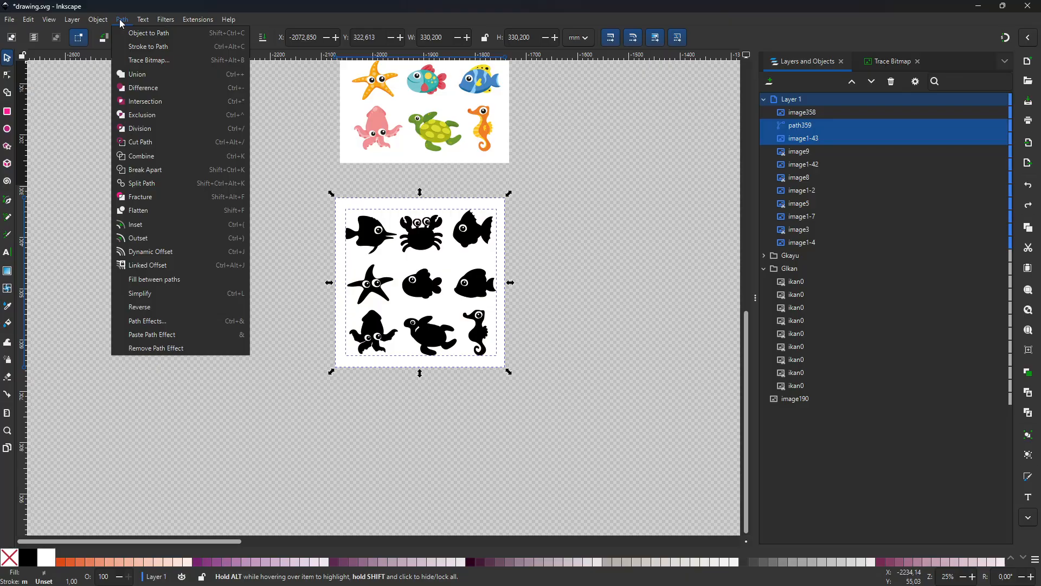
{"action": "mouse_move", "coordinate": [95, 26]}
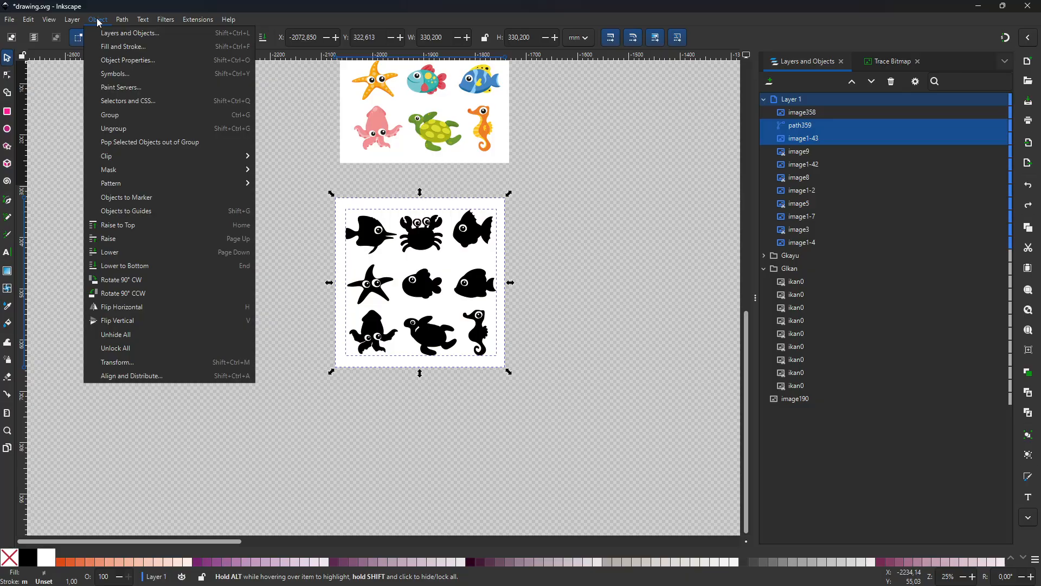
{"action": "mouse_move", "coordinate": [136, 158]}
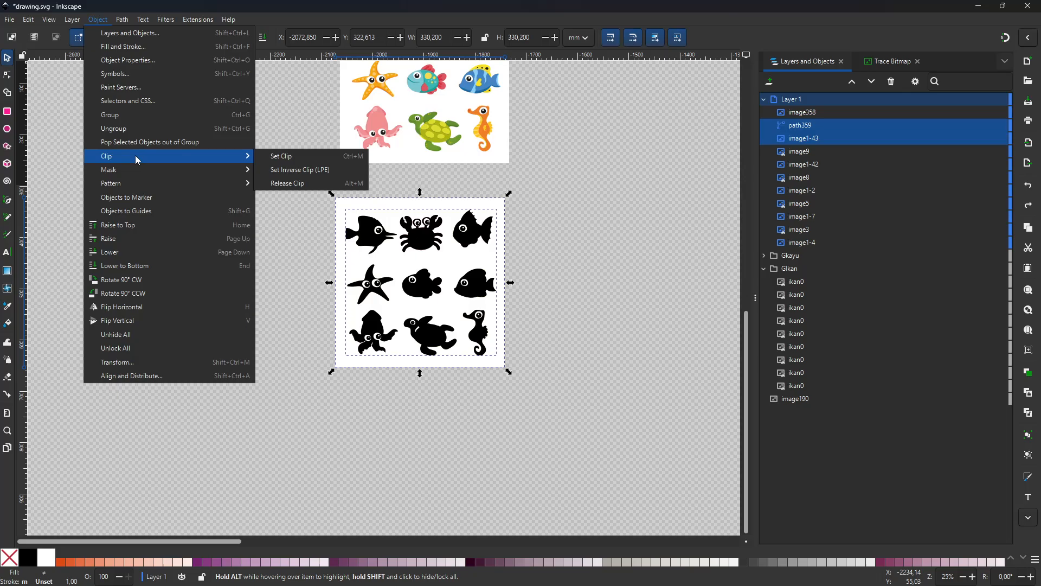
{"action": "left_click", "coordinate": [296, 158]}
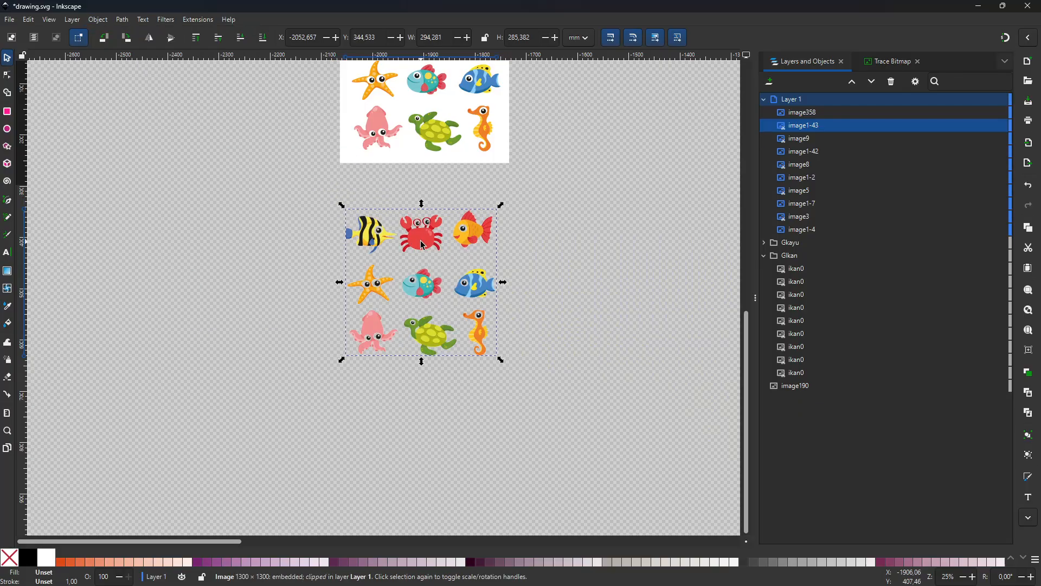
- Move the clipped sea animals slightly, and undo both the move and the clip
{"action": "left_click_drag", "start_coordinate": [426, 243], "coordinate": [425, 248]}
{"action": "key", "text": "ctrl+z"}
{"action": "key", "text": "ctrl+z"}
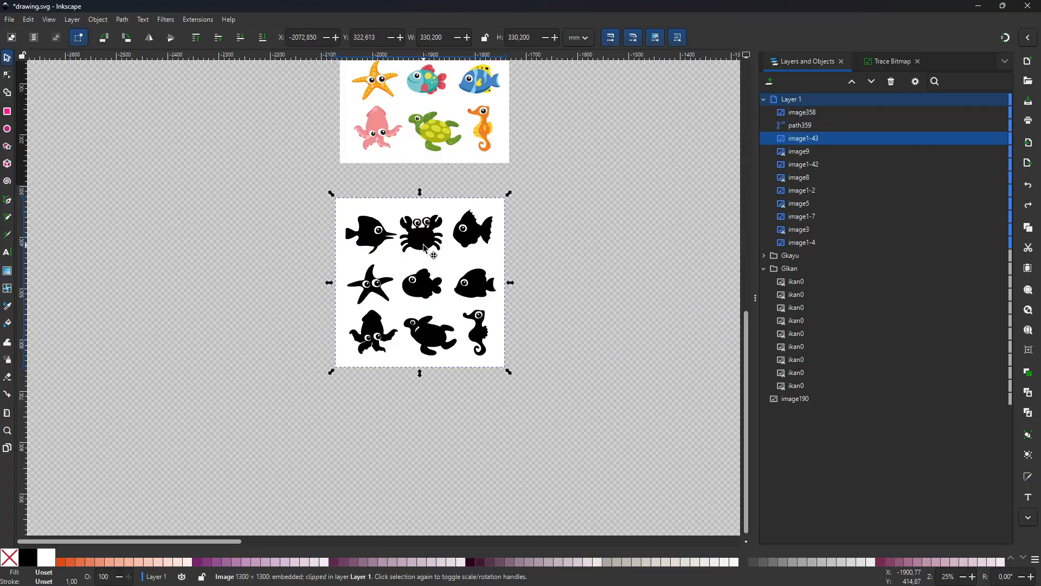
- Review the Set Clip command and the two objects it needs, the silhouette path and the sheet image
{"action": "left_click", "coordinate": [100, 20]}
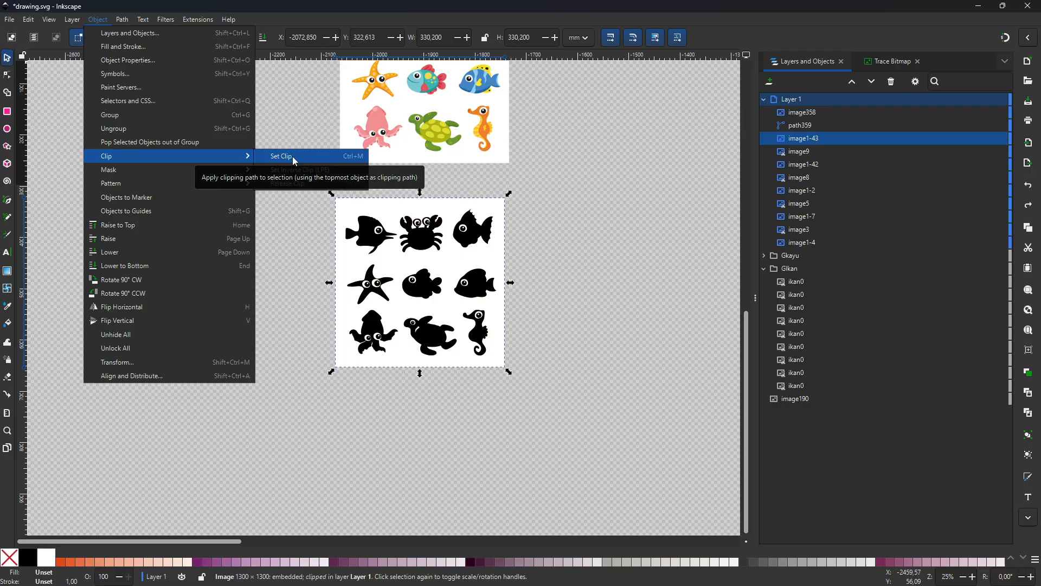
{"action": "left_click", "coordinate": [809, 125]}
{"action": "left_click", "coordinate": [802, 126]}
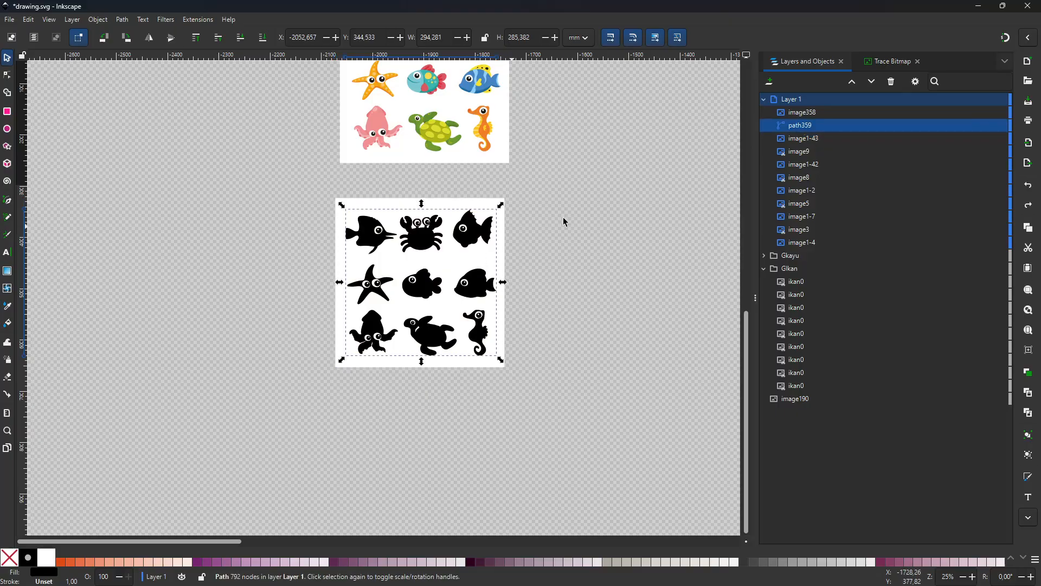
{"action": "left_click", "coordinate": [803, 138]}
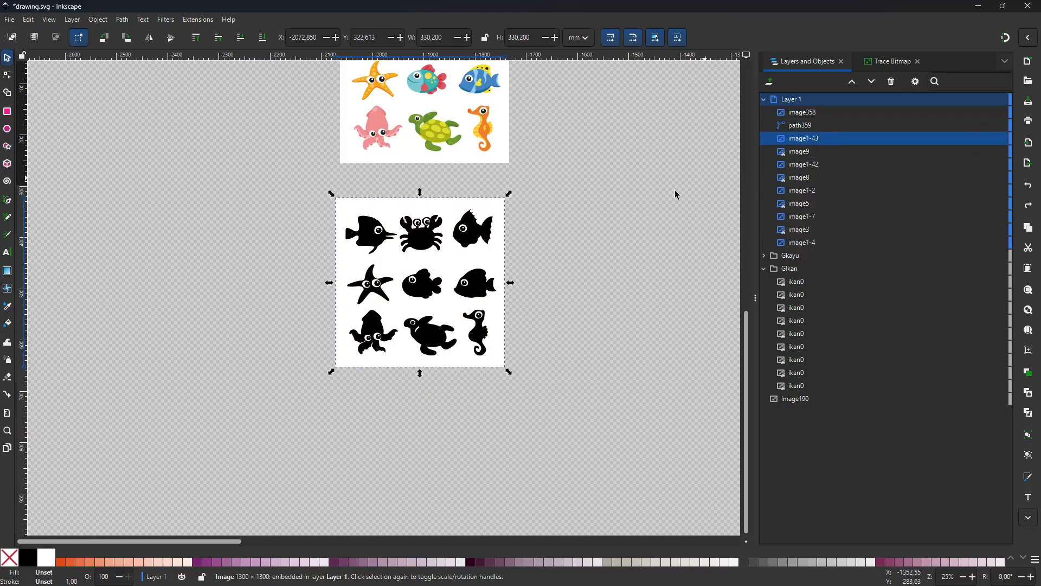
{"action": "left_click", "coordinate": [805, 125]}
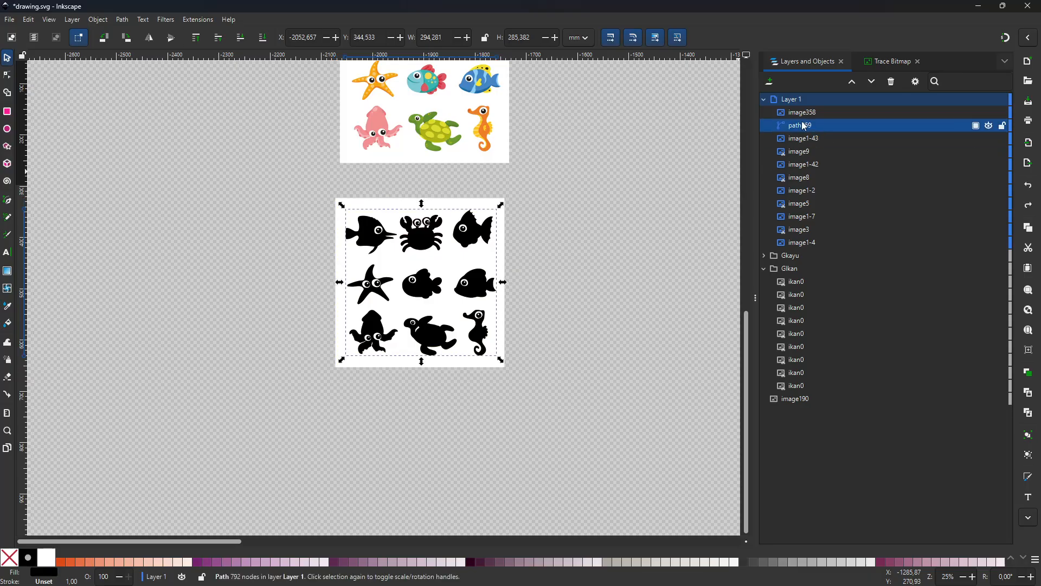
{"action": "left_click", "coordinate": [796, 139]}
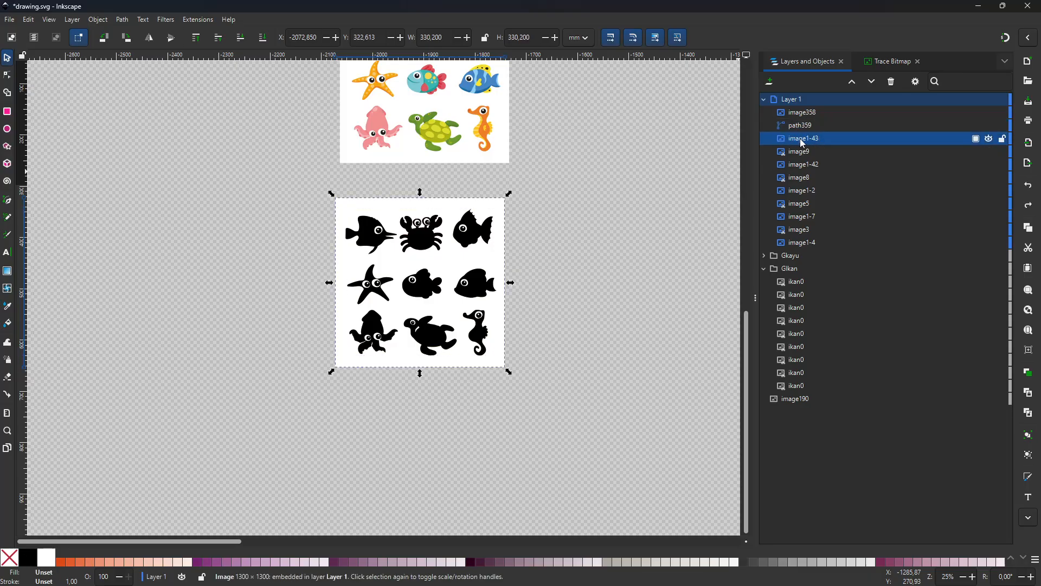
- Try clipping the lower sheet image with the silhouette path above it using Set Clip
{"action": "left_click", "coordinate": [808, 126]}
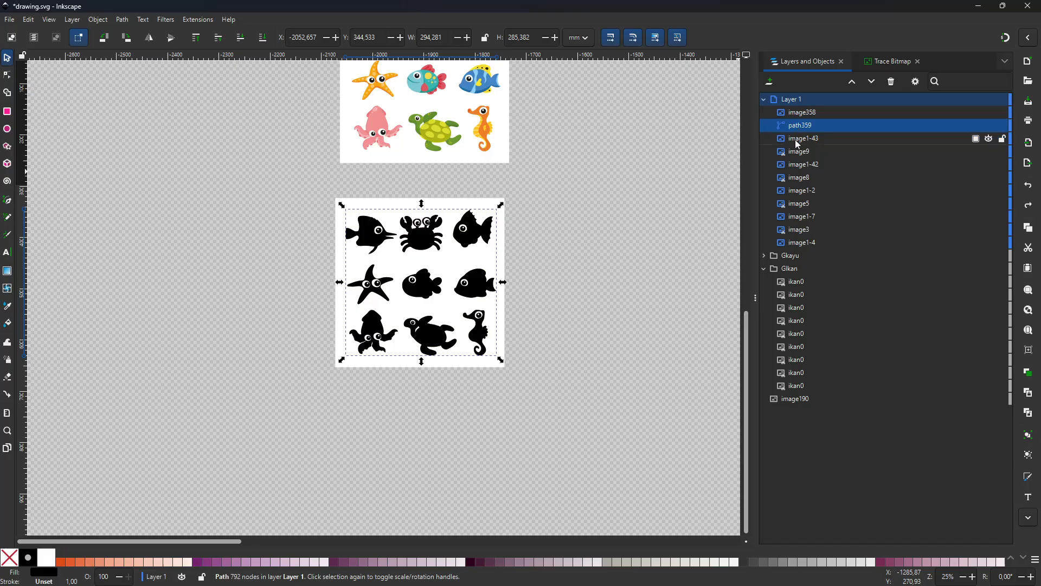
{"action": "left_click", "coordinate": [797, 142], "text": "ctrl"}
{"action": "left_click", "coordinate": [123, 22]}
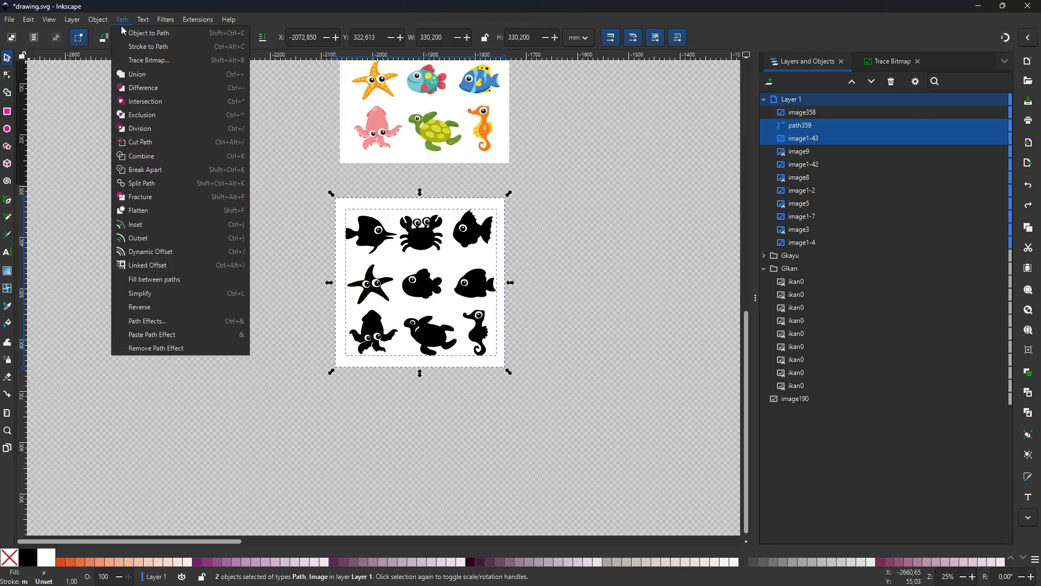
{"action": "mouse_move", "coordinate": [98, 22]}
{"action": "mouse_move", "coordinate": [136, 156]}
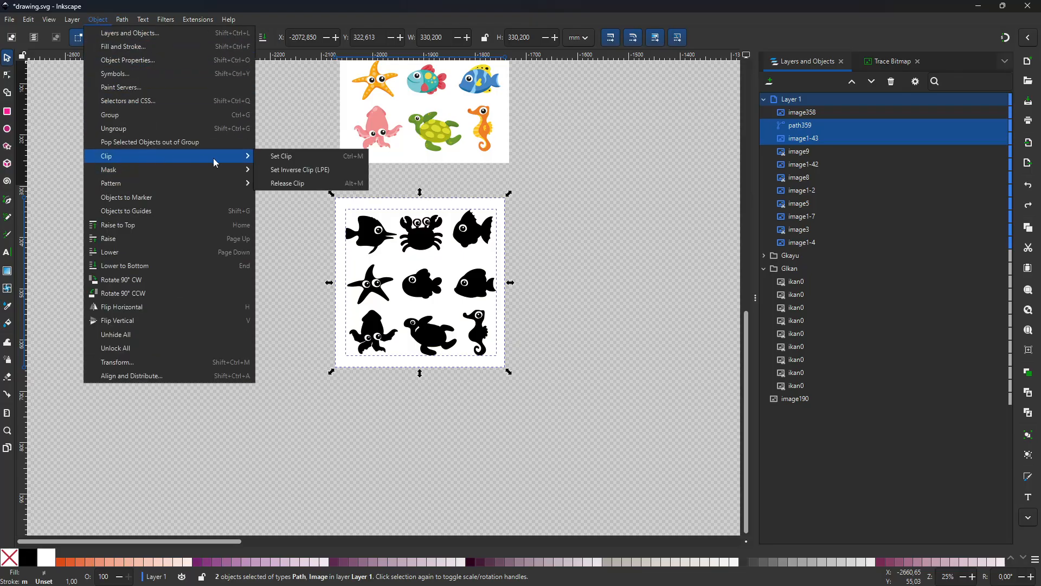
{"action": "left_click", "coordinate": [295, 157]}
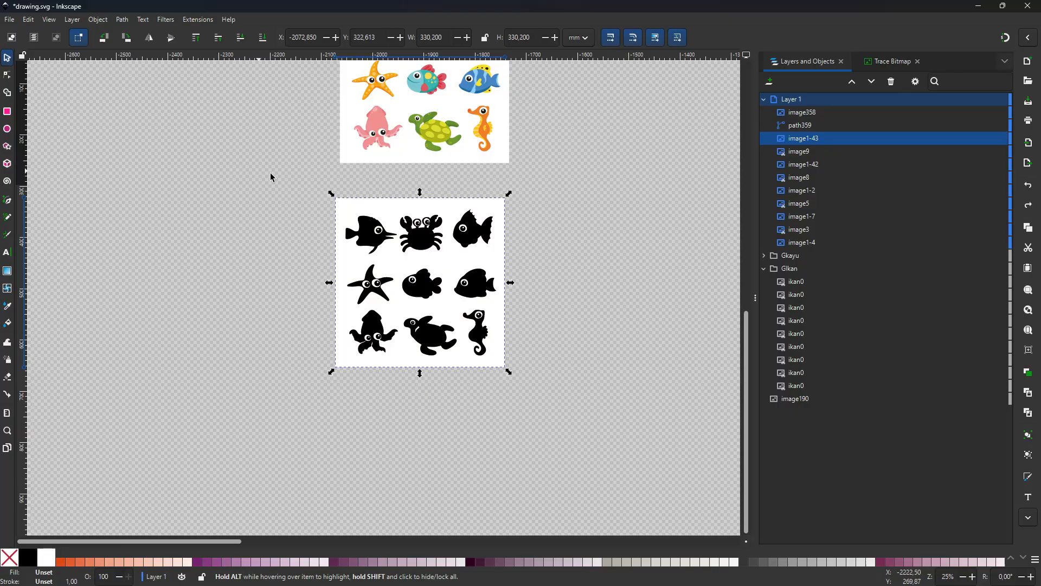
- Clip the lower sea-animal image to its silhouette path with Set Clip to remove the white background
{"action": "left_click", "coordinate": [793, 126]}
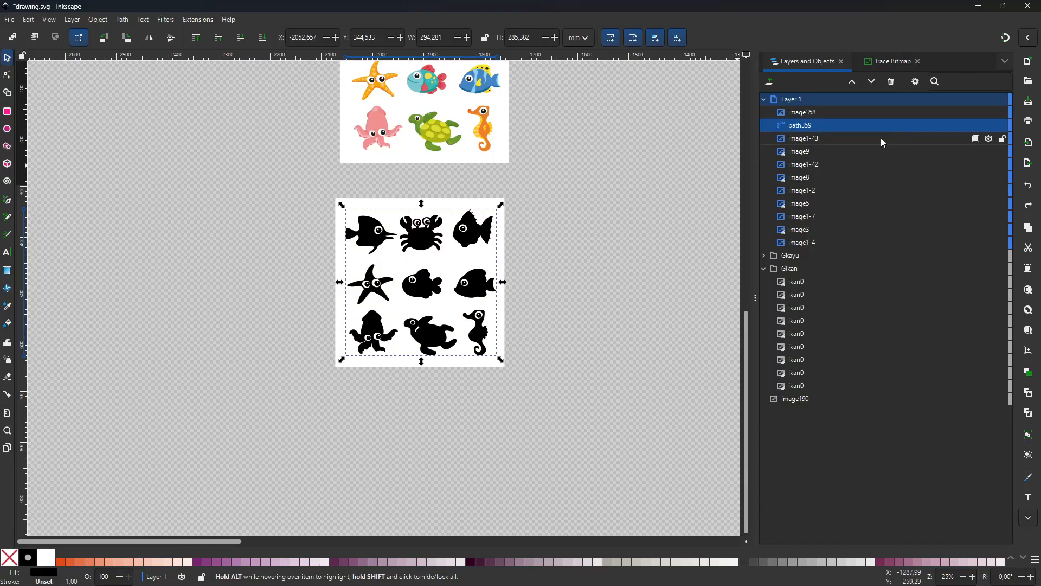
{"action": "left_click", "coordinate": [805, 140], "text": "shift"}
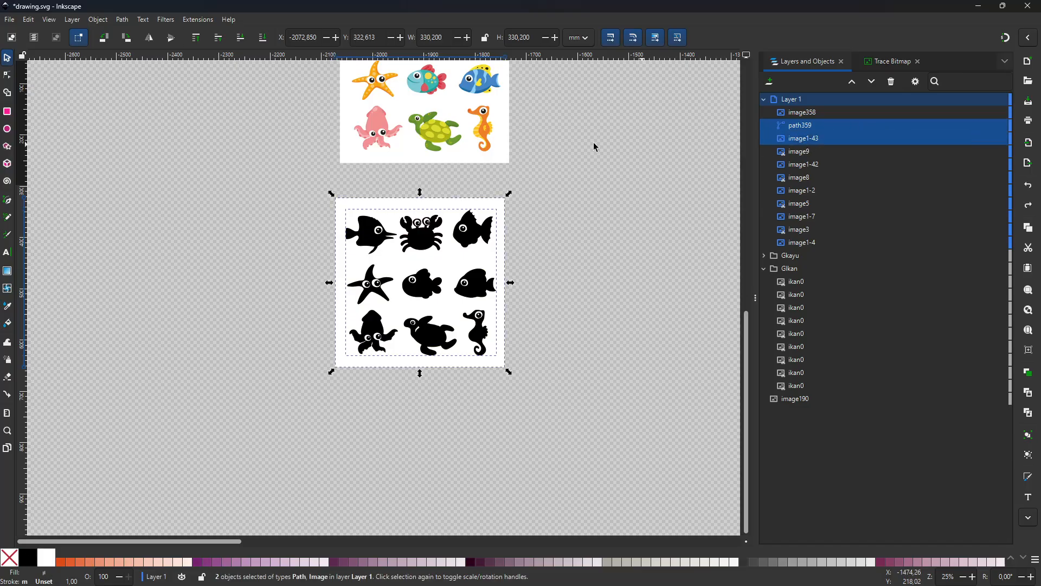
{"action": "left_click", "coordinate": [122, 20]}
{"action": "mouse_move", "coordinate": [97, 20]}
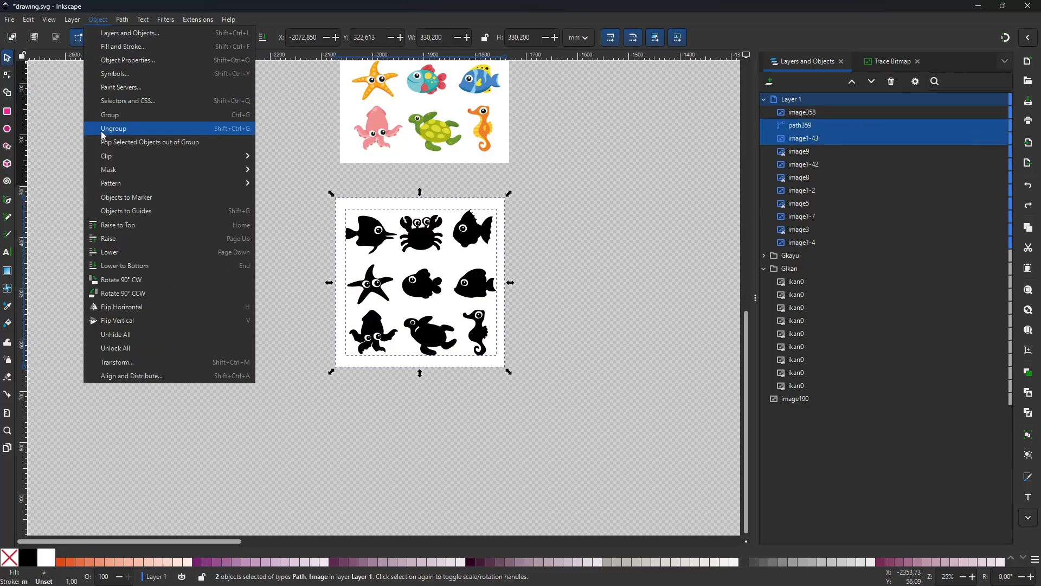
{"action": "mouse_move", "coordinate": [175, 163]}
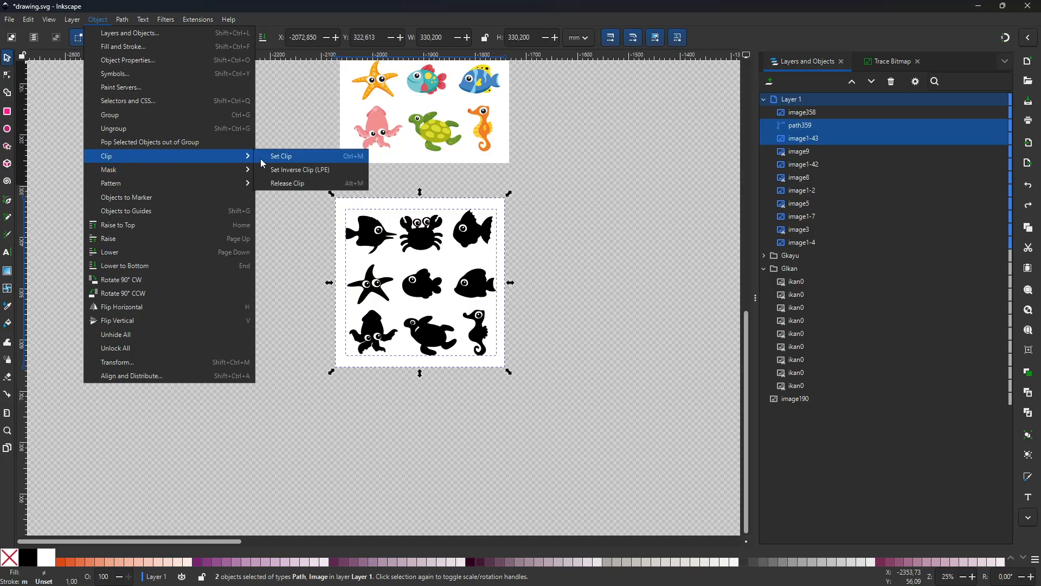
{"action": "left_click", "coordinate": [291, 170]}
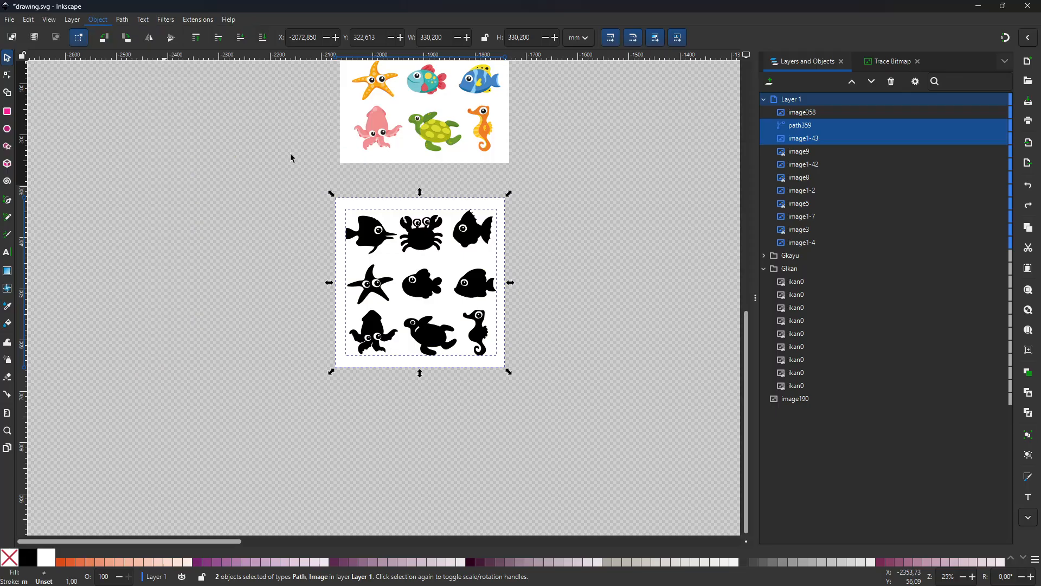
- Move the cut-out sea animals slightly to about X -2002 mm and Y 366 mm and clear the selection
{"action": "left_click", "coordinate": [549, 272]}
{"action": "mouse_move", "coordinate": [480, 290]}
{"action": "left_mouse_down"}
{"action": "mouse_move", "coordinate": [529, 288]}
{"action": "mouse_move", "coordinate": [465, 297]}
{"action": "mouse_move", "coordinate": [477, 293]}
{"action": "mouse_move", "coordinate": [481, 315]}
{"action": "mouse_move", "coordinate": [481, 306]}
{"action": "left_mouse_up"}
{"action": "left_click", "coordinate": [578, 291]}
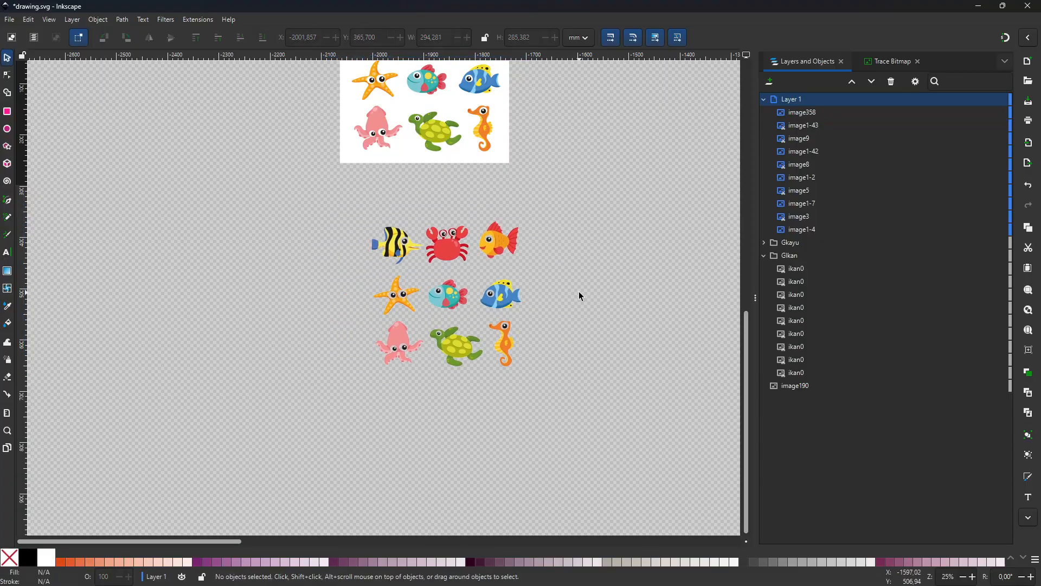
- Reposition the cut-out sea animals just below the original sheet image, at about X -2073 mm and Y 337 mm
{"action": "left_click", "coordinate": [512, 299]}
{"action": "left_click_drag", "start_coordinate": [498, 302], "coordinate": [476, 301]}
{"action": "left_click_drag", "start_coordinate": [551, 287], "coordinate": [538, 317]}
{"action": "mouse_move", "coordinate": [464, 320]}
{"action": "left_mouse_down"}
{"action": "mouse_move", "coordinate": [478, 297]}
{"action": "mouse_move", "coordinate": [464, 321]}
{"action": "left_mouse_up"}
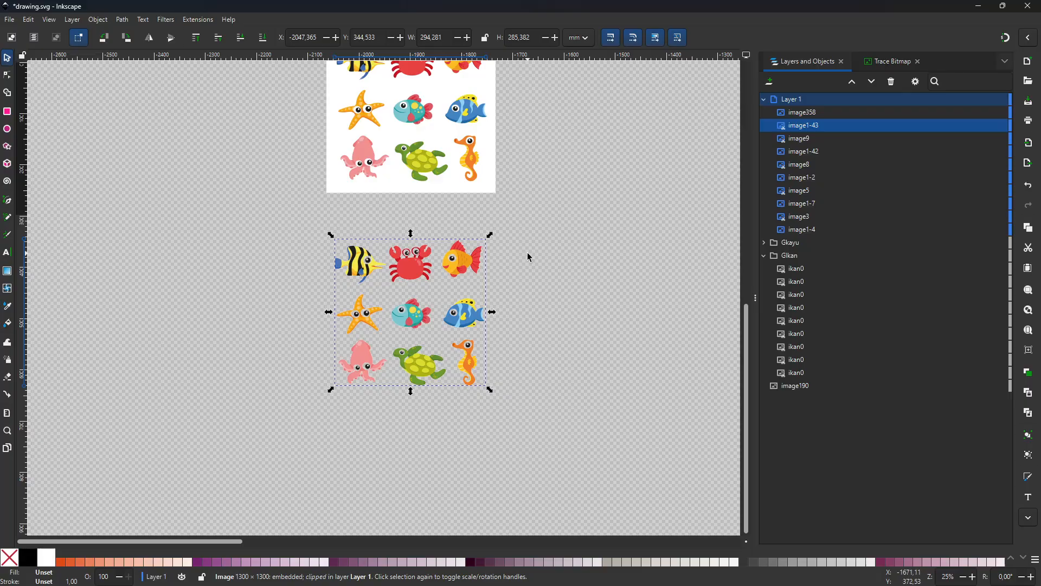
{"action": "left_click_drag", "start_coordinate": [465, 323], "coordinate": [291, 360]}
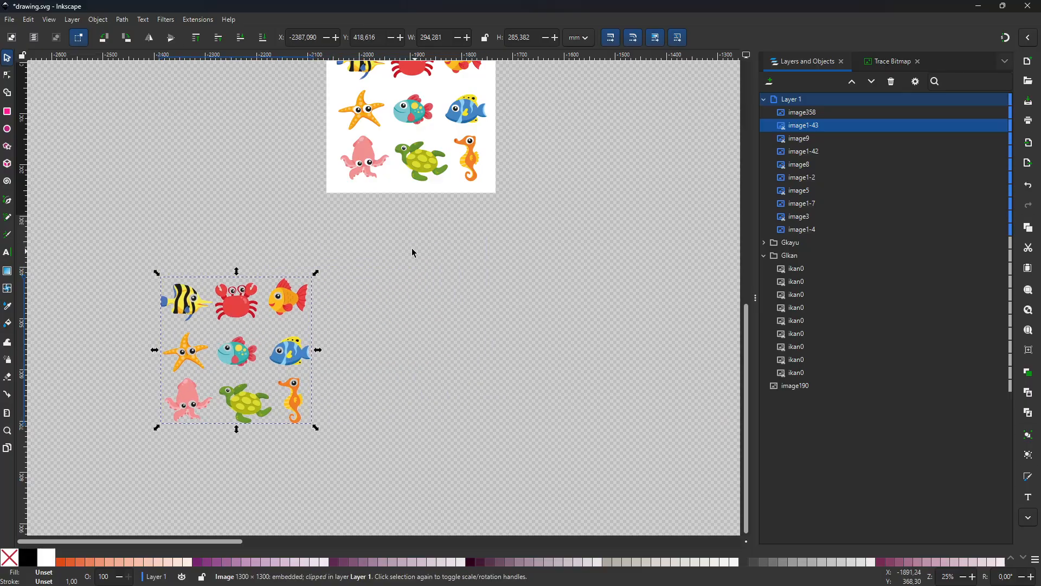
{"action": "left_click", "coordinate": [356, 302]}
{"action": "scroll", "coordinate": [433, 340], "scroll_direction": "left", "scroll_amount": 1}
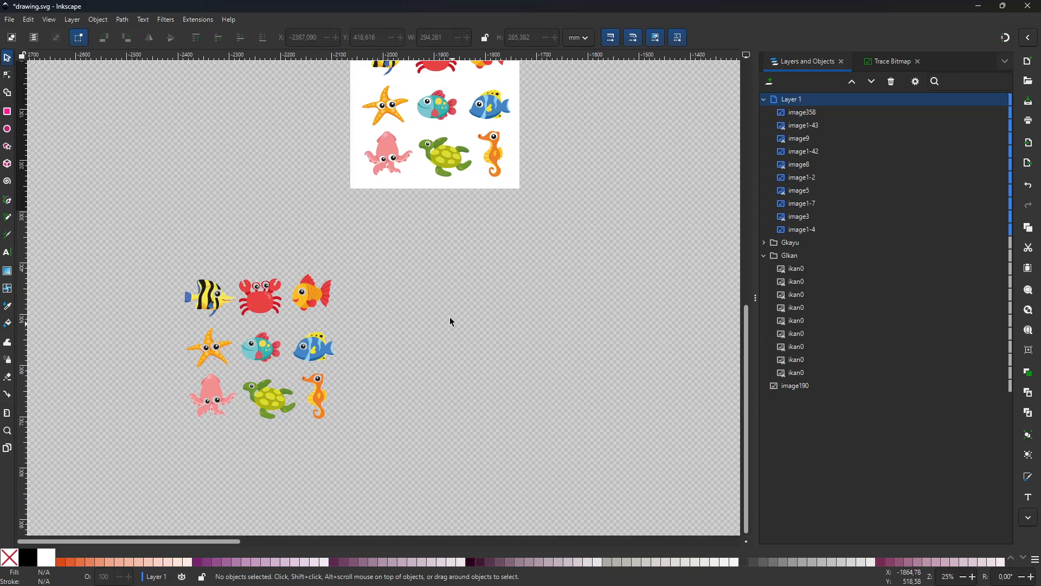
{"action": "scroll", "coordinate": [454, 330], "scroll_direction": "up", "scroll_amount": 1}
{"action": "left_click_drag", "start_coordinate": [258, 374], "coordinate": [417, 338]}
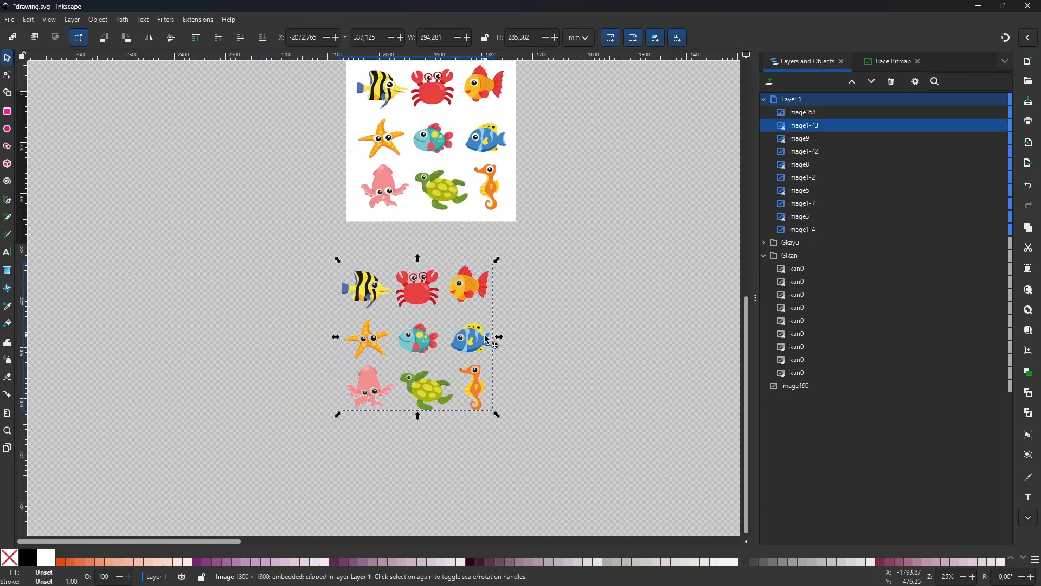
- Trace the cut-out animals using Brightness cutoff with threshold 0.897 and move the silhouette beside them, to about X -1720 mm, Y 294 mm
{"action": "scroll", "coordinate": [554, 291], "scroll_direction": "up", "scroll_amount": 2}
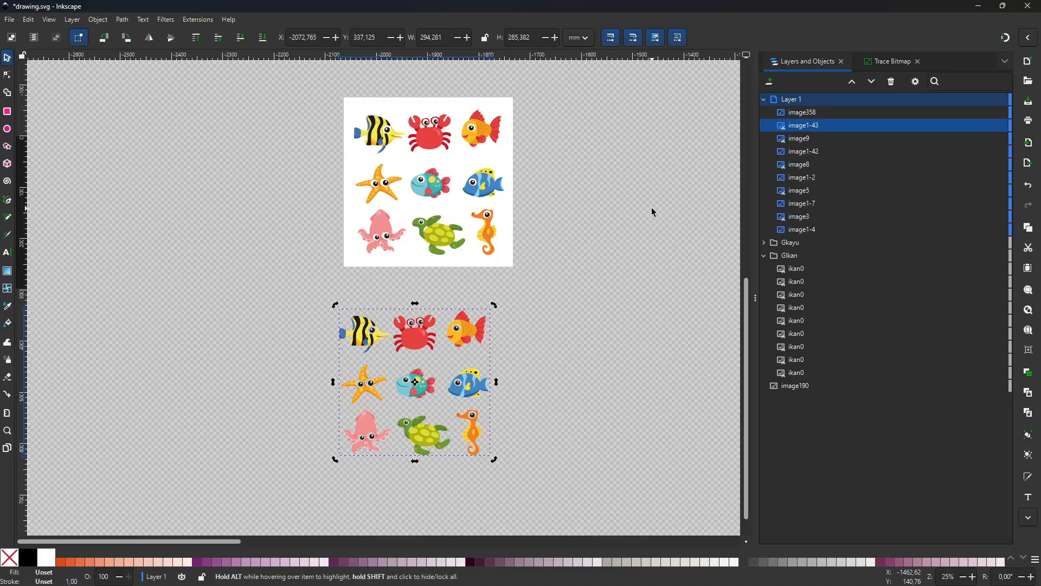
{"action": "left_click", "coordinate": [887, 63]}
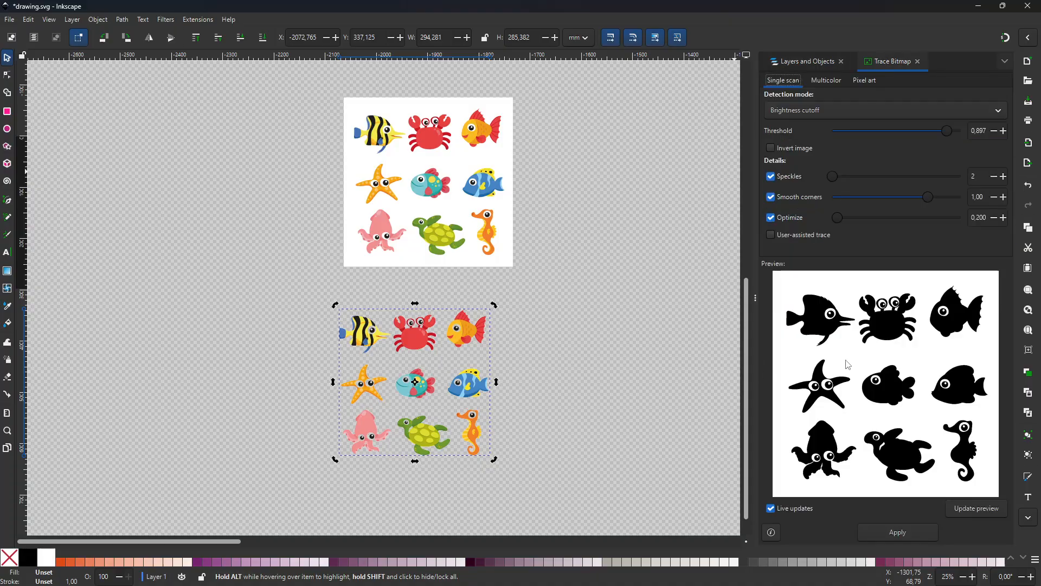
{"action": "left_click", "coordinate": [901, 534]}
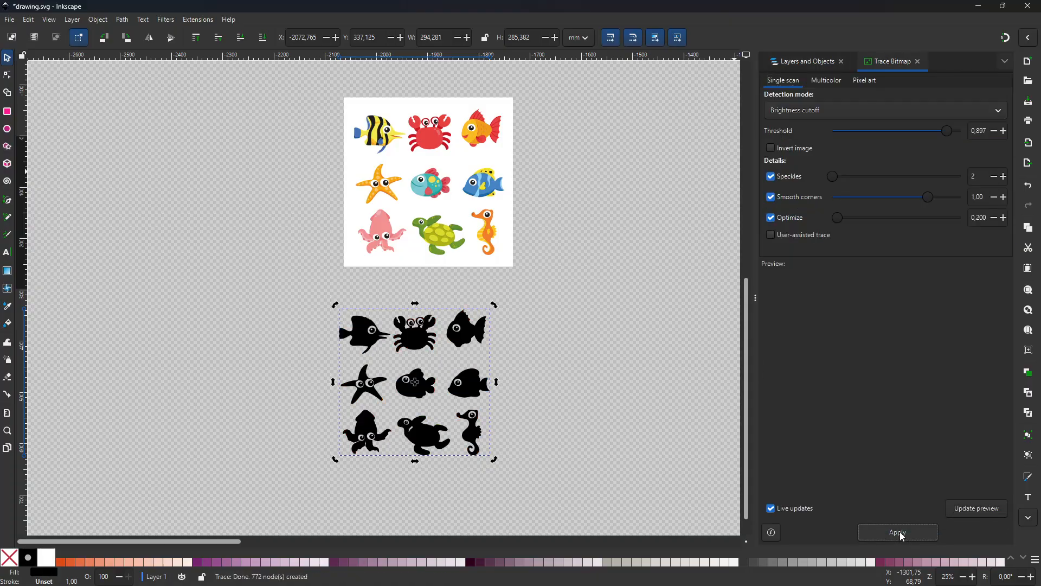
{"action": "mouse_move", "coordinate": [475, 392]}
{"action": "left_mouse_down"}
{"action": "mouse_move", "coordinate": [549, 405]}
{"action": "mouse_move", "coordinate": [620, 386]}
{"action": "mouse_move", "coordinate": [647, 392]}
{"action": "mouse_move", "coordinate": [632, 347]}
{"action": "mouse_move", "coordinate": [651, 369]}
{"action": "left_mouse_up"}
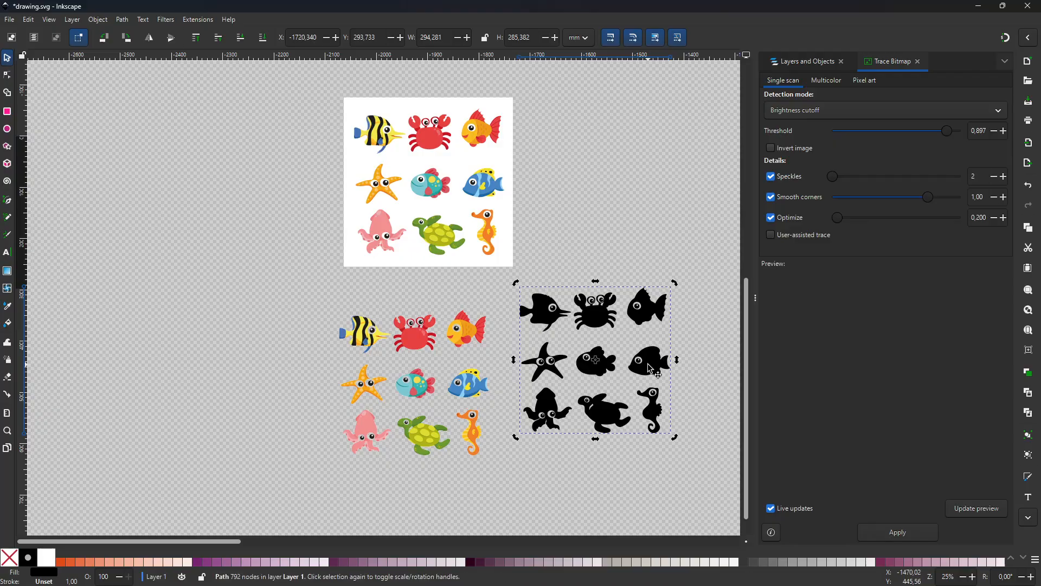
- Move the colored cut-out animals well to the left and the black silhouette path to about X -1613 mm, Y 131 mm
{"action": "left_click", "coordinate": [468, 388]}
{"action": "left_click_drag", "start_coordinate": [468, 389], "coordinate": [286, 372]}
{"action": "left_click", "coordinate": [592, 384]}
{"action": "left_click_drag", "start_coordinate": [469, 358], "coordinate": [401, 404]}
{"action": "left_click_drag", "start_coordinate": [525, 408], "coordinate": [584, 330]}
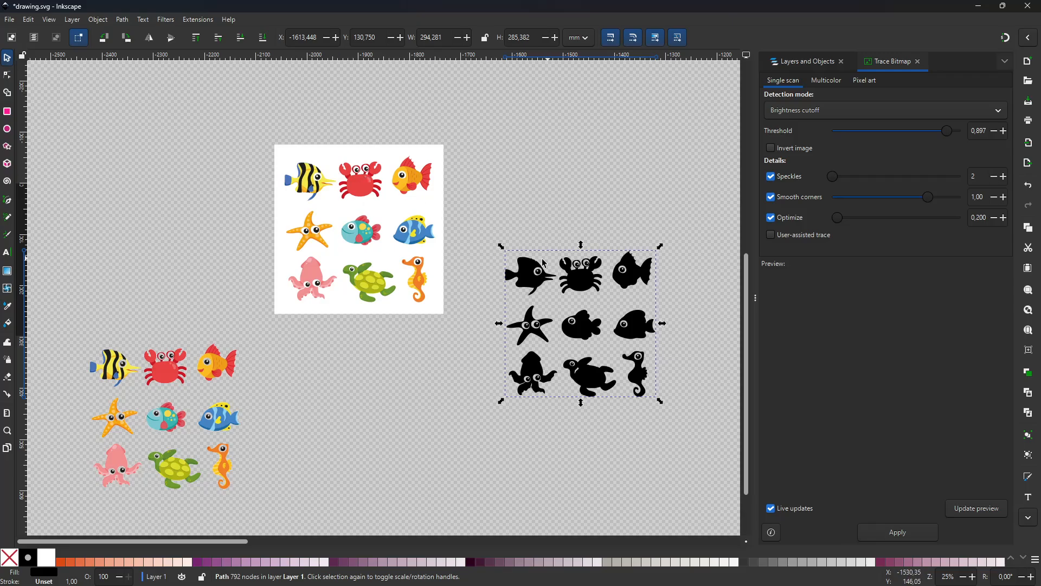
- Break the silhouette path apart into separate paths and clear the selection
{"action": "right_click", "coordinate": [584, 282]}
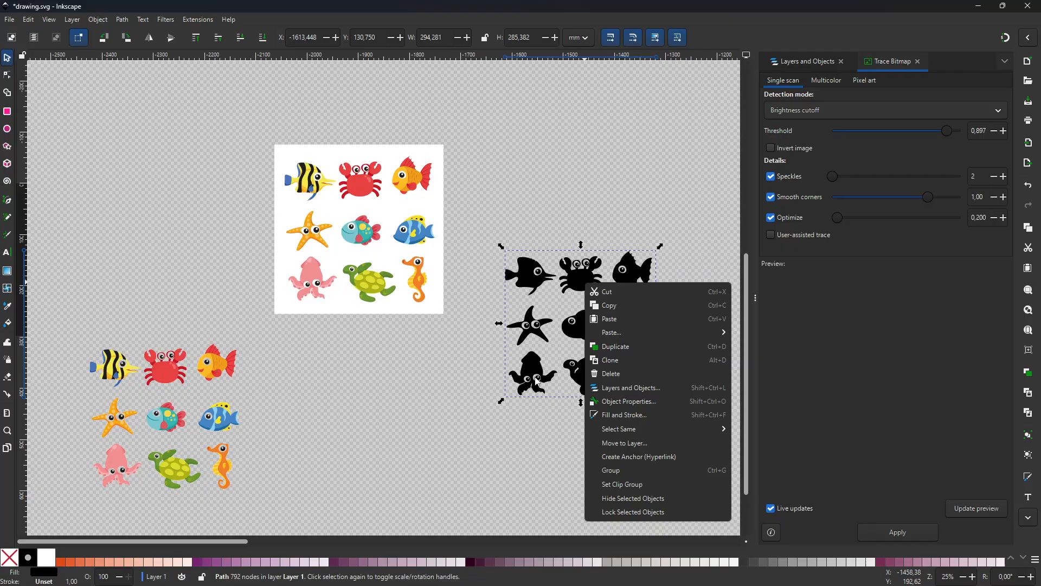
{"action": "left_click", "coordinate": [530, 276]}
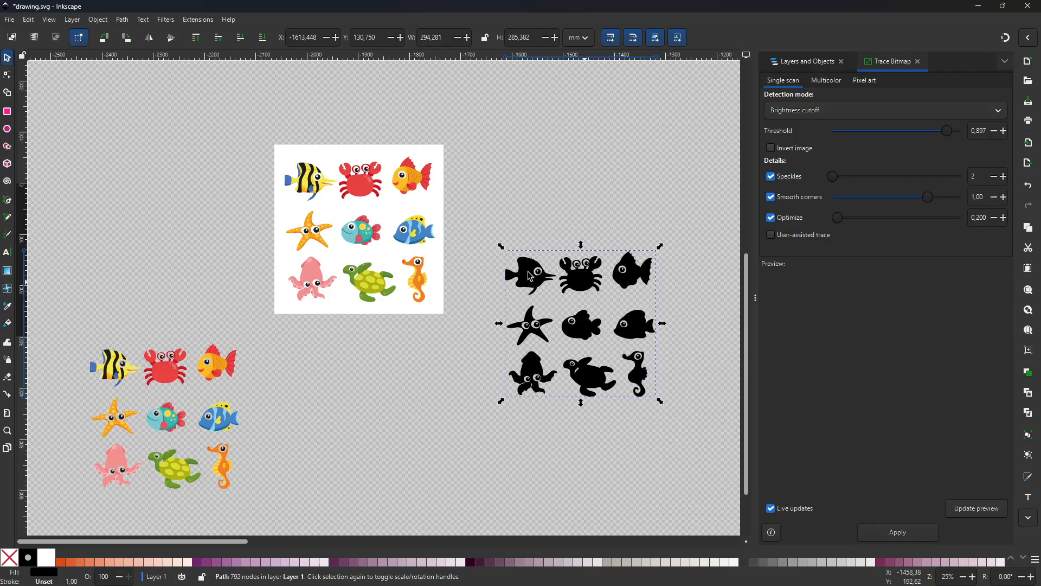
{"action": "left_click", "coordinate": [123, 21]}
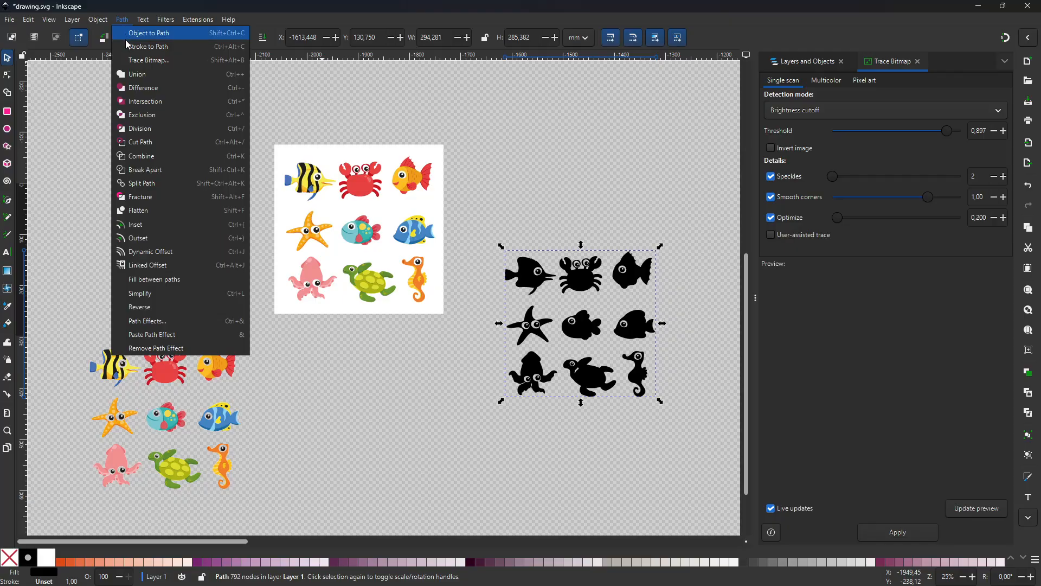
{"action": "left_click", "coordinate": [158, 174]}
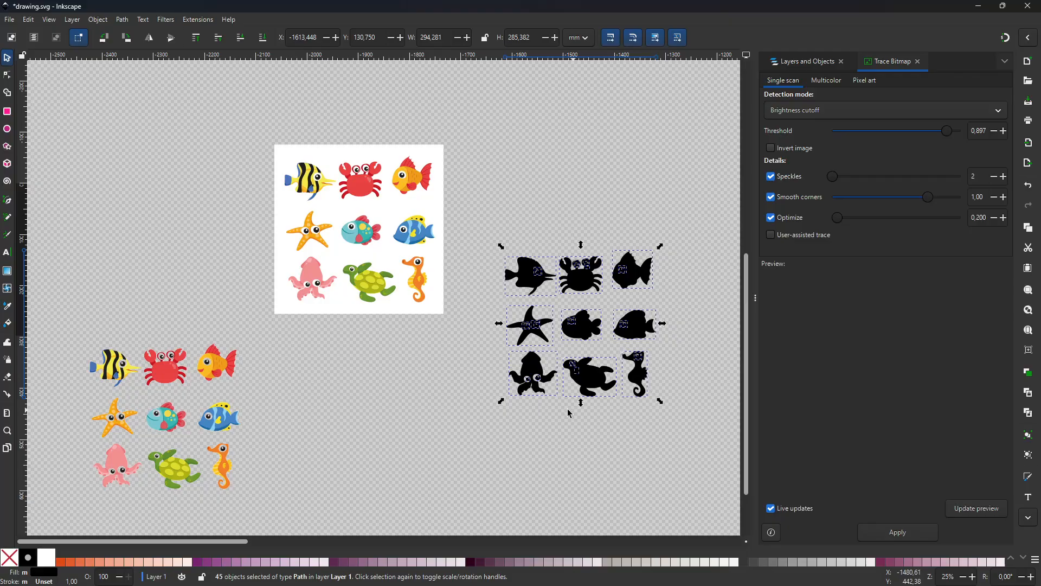
{"action": "left_click", "coordinate": [691, 324]}
- Group the striped fish's silhouette pieces and move the group slightly left, to about X -1656 mm and Y 154 mm
{"action": "scroll", "coordinate": [530, 302], "scroll_direction": "up", "scroll_amount": 2, "text": "ctrl"}
{"action": "left_click_drag", "start_coordinate": [471, 194], "coordinate": [595, 307]}
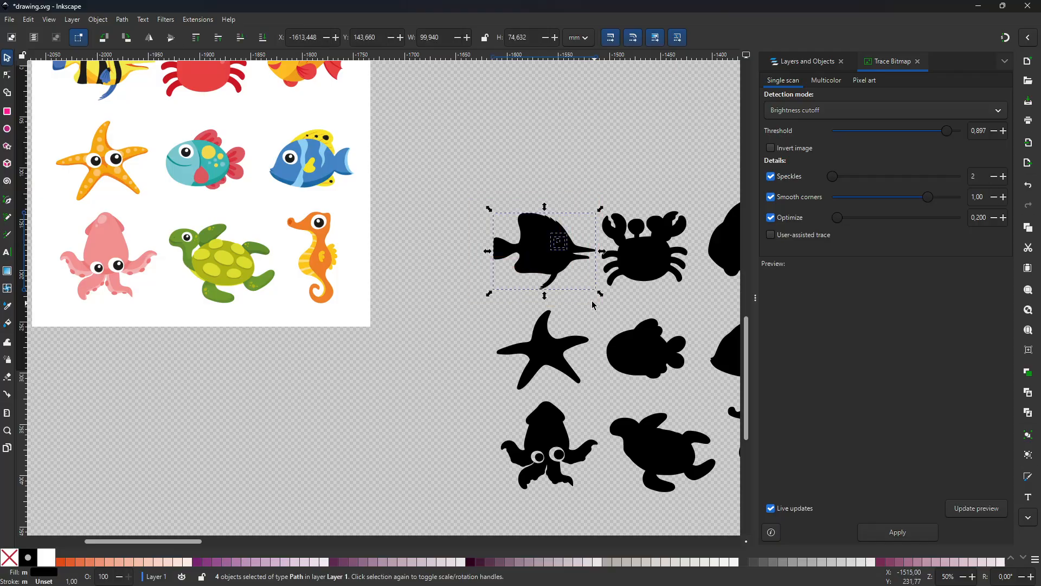
{"action": "key", "text": "ctrl"}
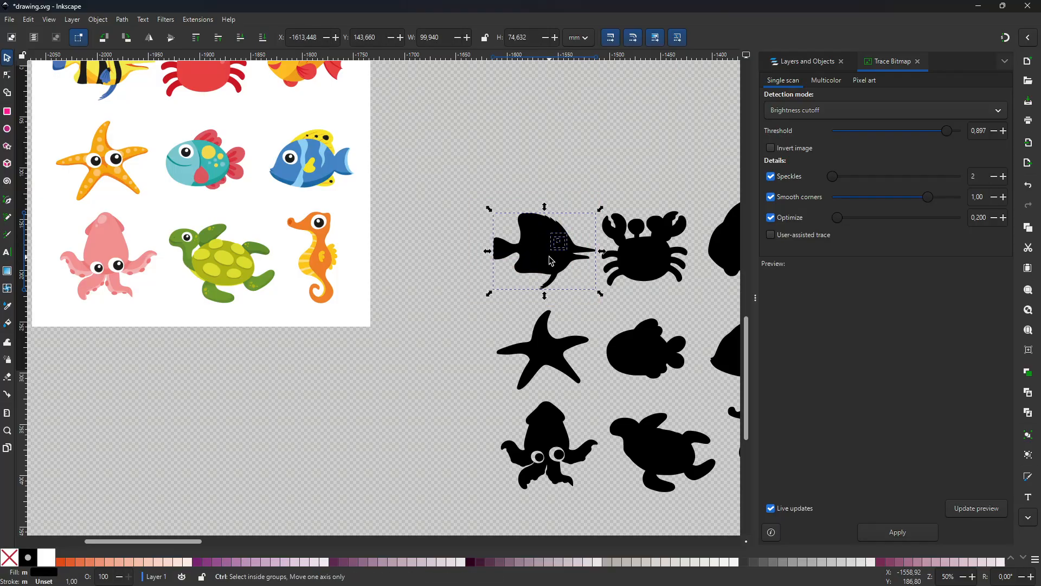
{"action": "key", "text": "ctrl+g"}
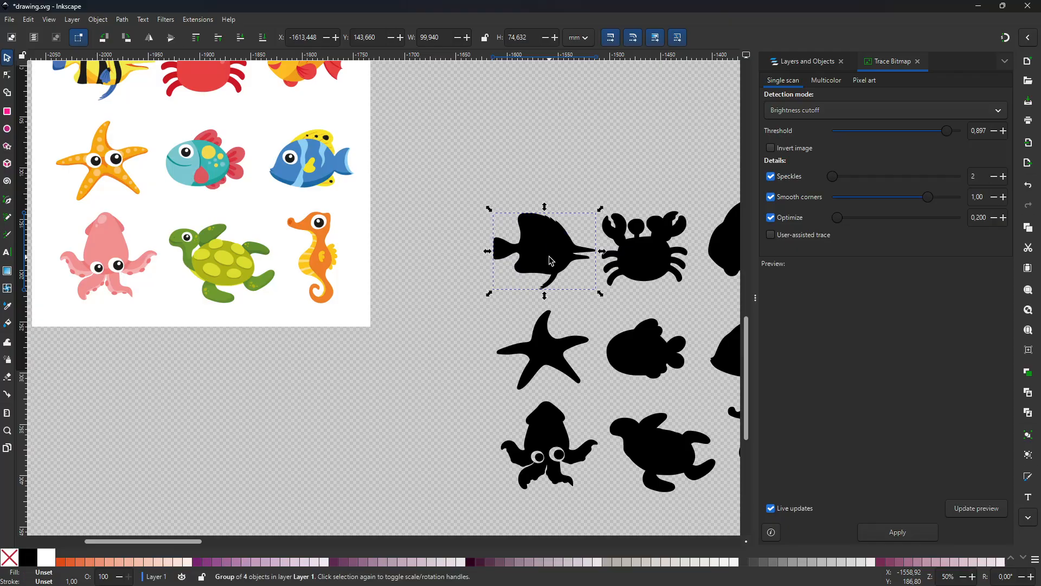
{"action": "scroll", "coordinate": [442, 249], "scroll_direction": "down", "scroll_amount": 2}
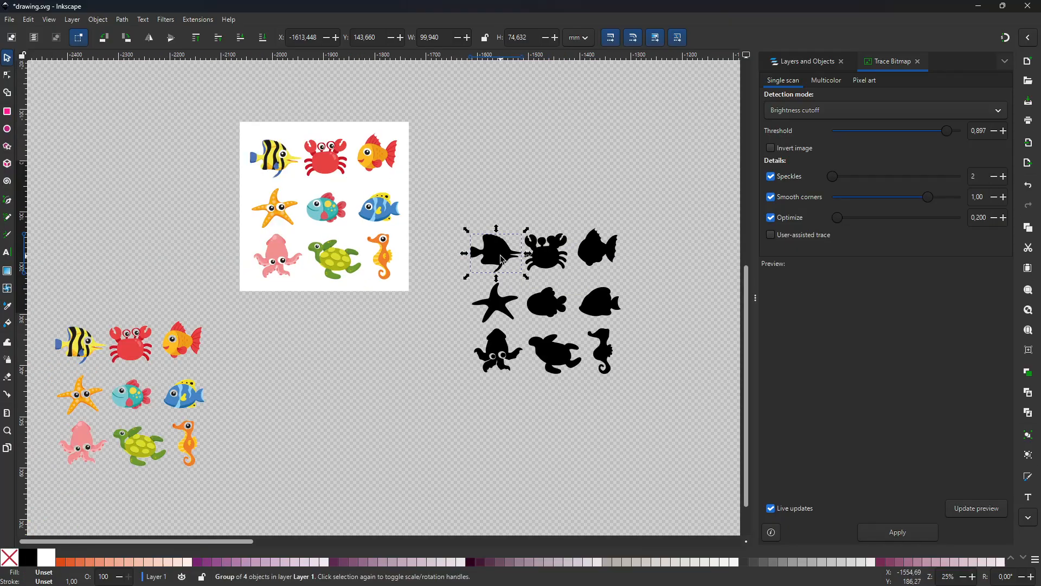
{"action": "mouse_move", "coordinate": [503, 259]}
{"action": "left_mouse_down"}
{"action": "mouse_move", "coordinate": [452, 223]}
{"action": "mouse_move", "coordinate": [328, 190]}
{"action": "mouse_move", "coordinate": [285, 160]}
{"action": "mouse_move", "coordinate": [480, 267]}
{"action": "left_mouse_up"}
- Duplicate the white sheet image, place one copy above the silhouettes at about X -1727 mm, Y -252 mm, and shift the other left
{"action": "left_click", "coordinate": [354, 205]}
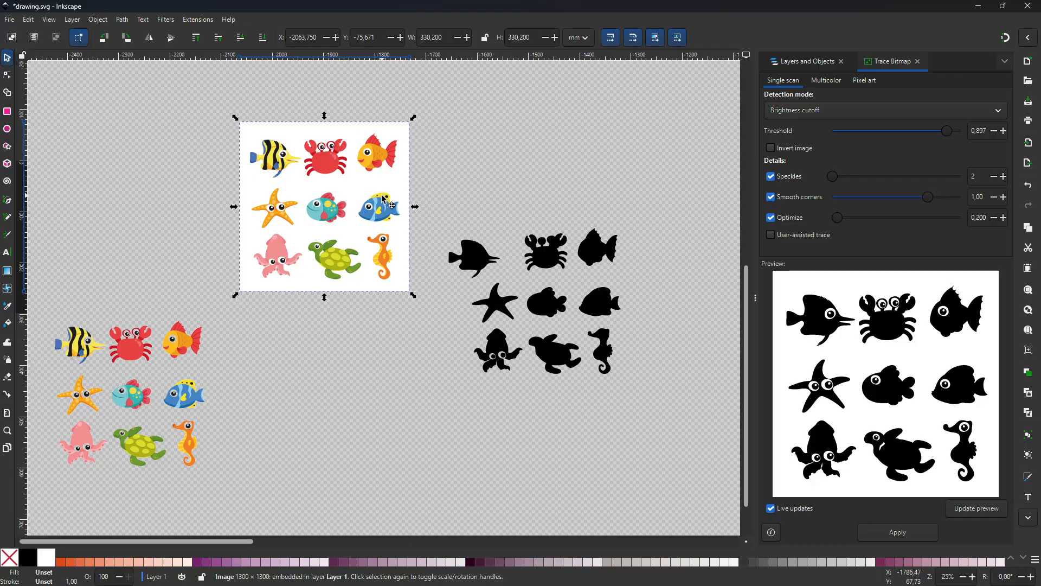
{"action": "key", "text": "ctrl+d"}
{"action": "left_click_drag", "start_coordinate": [374, 183], "coordinate": [545, 129]}
{"action": "left_click_drag", "start_coordinate": [318, 233], "coordinate": [87, 267]}
{"action": "left_click", "coordinate": [195, 284]}
{"action": "left_click_drag", "start_coordinate": [434, 253], "coordinate": [443, 214]}
{"action": "left_click_drag", "start_coordinate": [563, 274], "coordinate": [583, 326]}
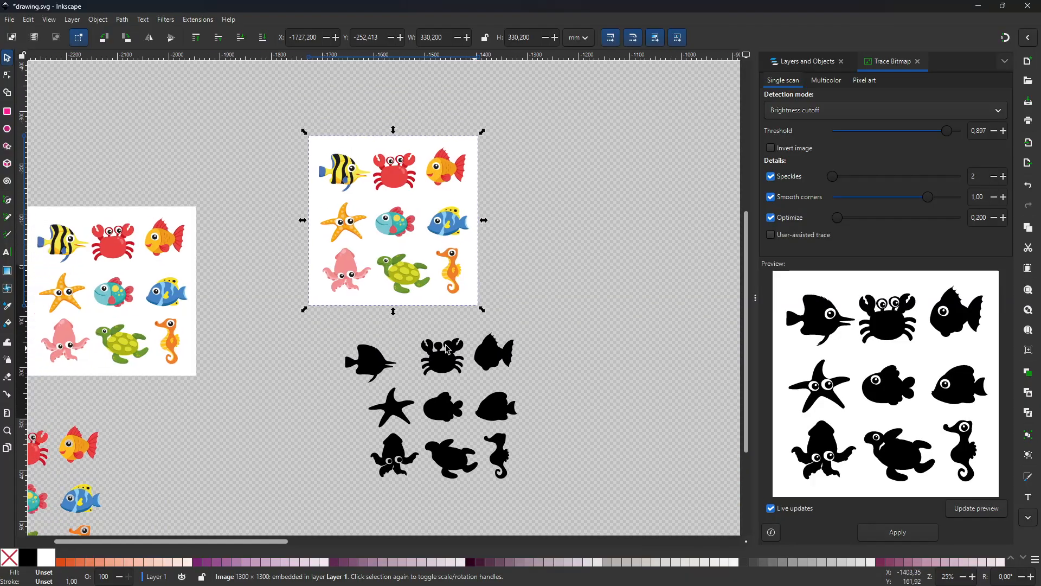
- Move the striped fish silhouette group to the left edge of the duplicated sheet, at about X -1767 mm and Y -185 mm
{"action": "left_click", "coordinate": [374, 363]}
{"action": "scroll", "coordinate": [348, 390], "scroll_direction": "left", "scroll_amount": 2}
{"action": "scroll", "coordinate": [349, 390], "scroll_direction": "up", "scroll_amount": 1}
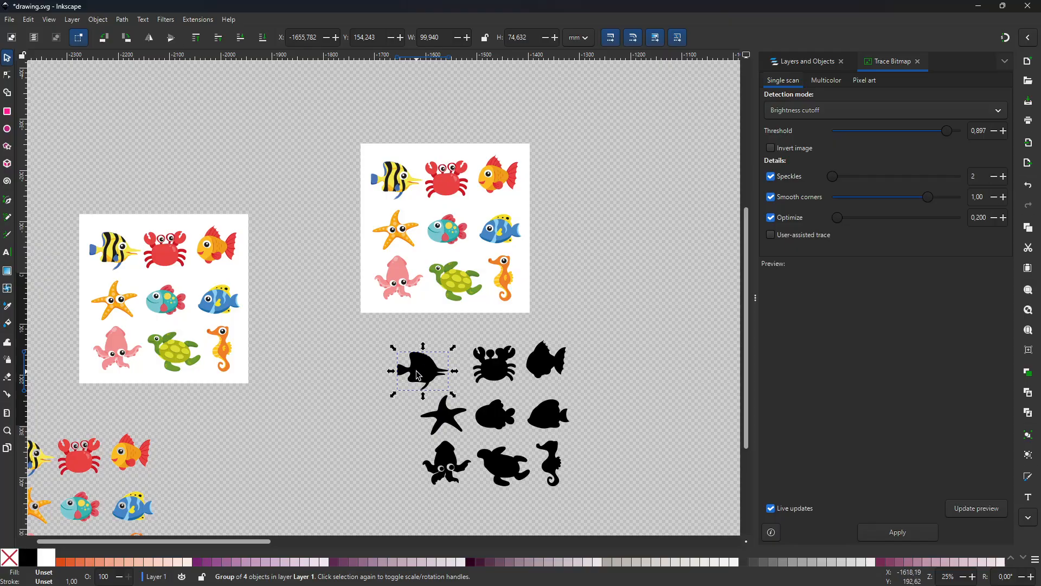
{"action": "mouse_move", "coordinate": [421, 373]}
{"action": "left_mouse_down"}
{"action": "mouse_move", "coordinate": [353, 288]}
{"action": "mouse_move", "coordinate": [388, 192]}
{"action": "mouse_move", "coordinate": [353, 179]}
{"action": "mouse_move", "coordinate": [401, 370]}
{"action": "mouse_move", "coordinate": [343, 256]}
{"action": "mouse_move", "coordinate": [358, 193]}
{"action": "left_mouse_up"}
{"action": "left_click", "coordinate": [431, 281]}
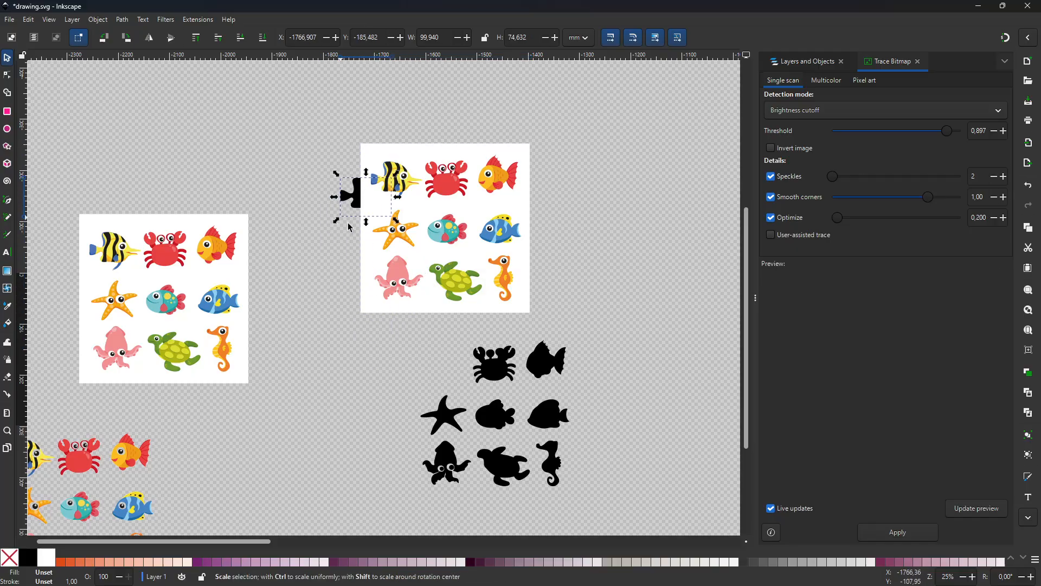
- Move image405 and the fish silhouette group g405 out of Layer 1 to the root level, above the layer
{"action": "left_click", "coordinate": [816, 64]}
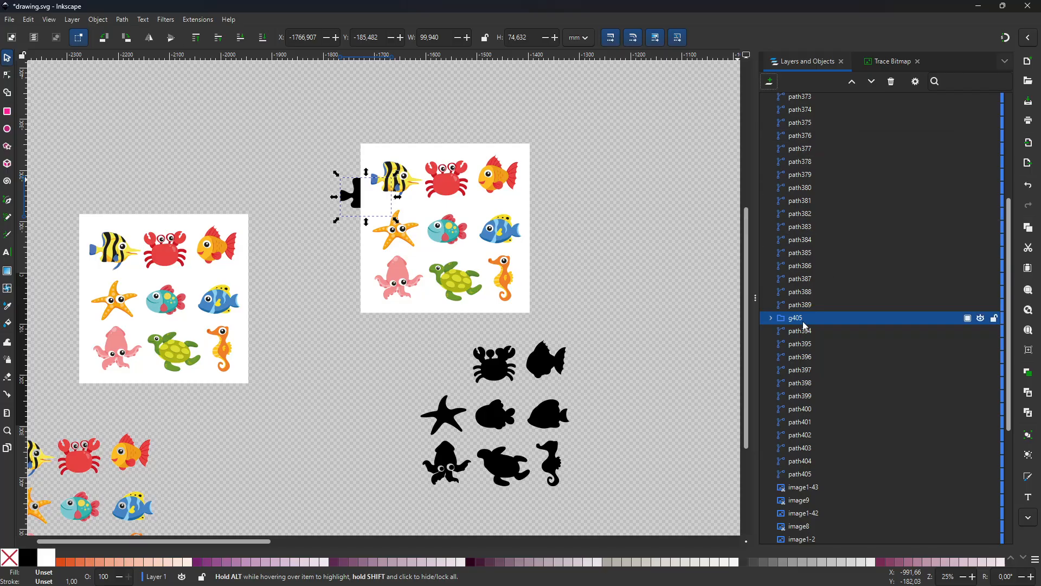
{"action": "scroll", "coordinate": [819, 320], "scroll_direction": "down", "scroll_amount": 5}
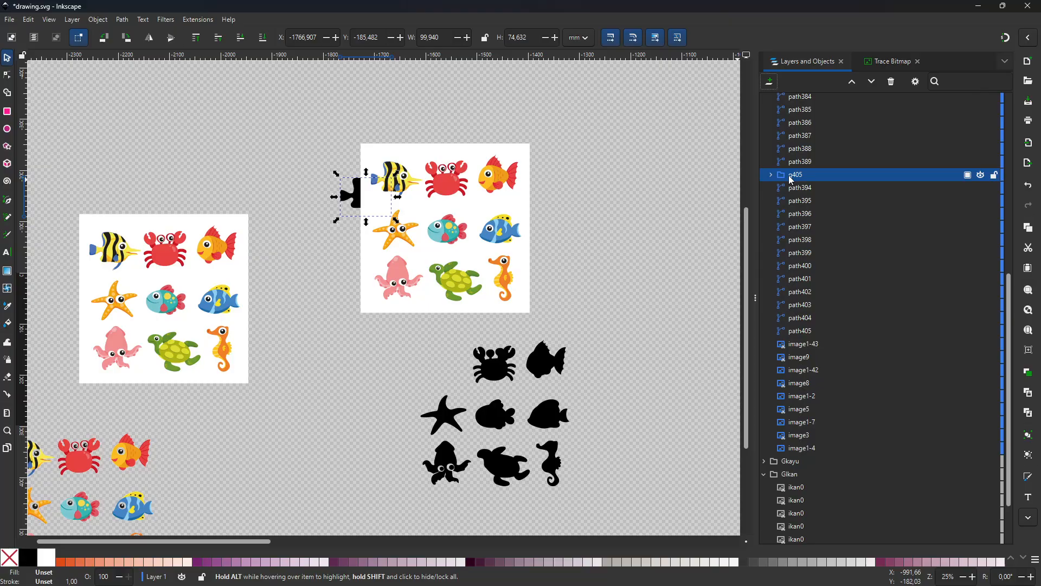
{"action": "left_click", "coordinate": [497, 222]}
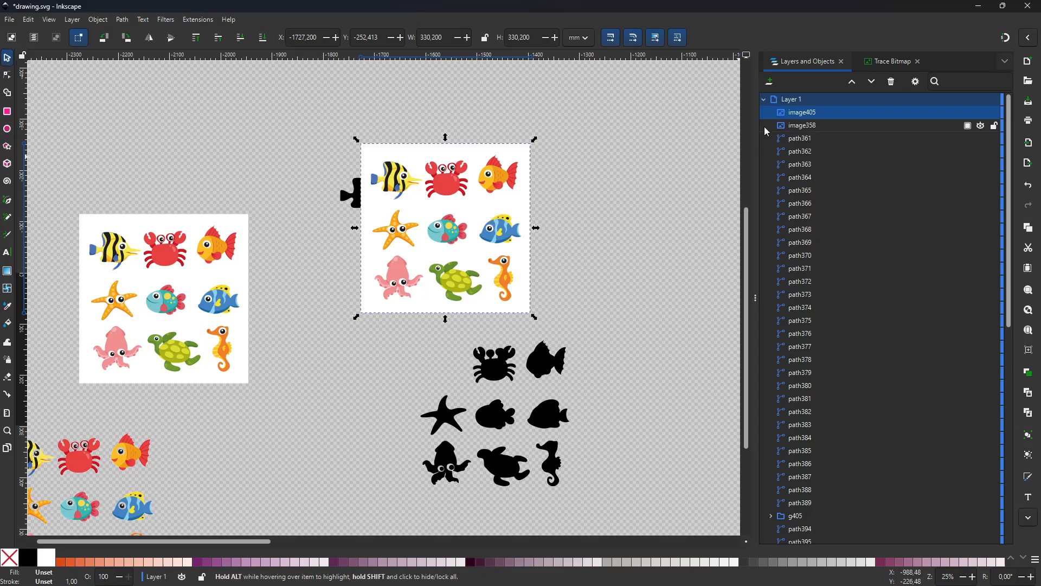
{"action": "left_click", "coordinate": [806, 118]}
{"action": "left_click_drag", "start_coordinate": [807, 116], "coordinate": [804, 96]}
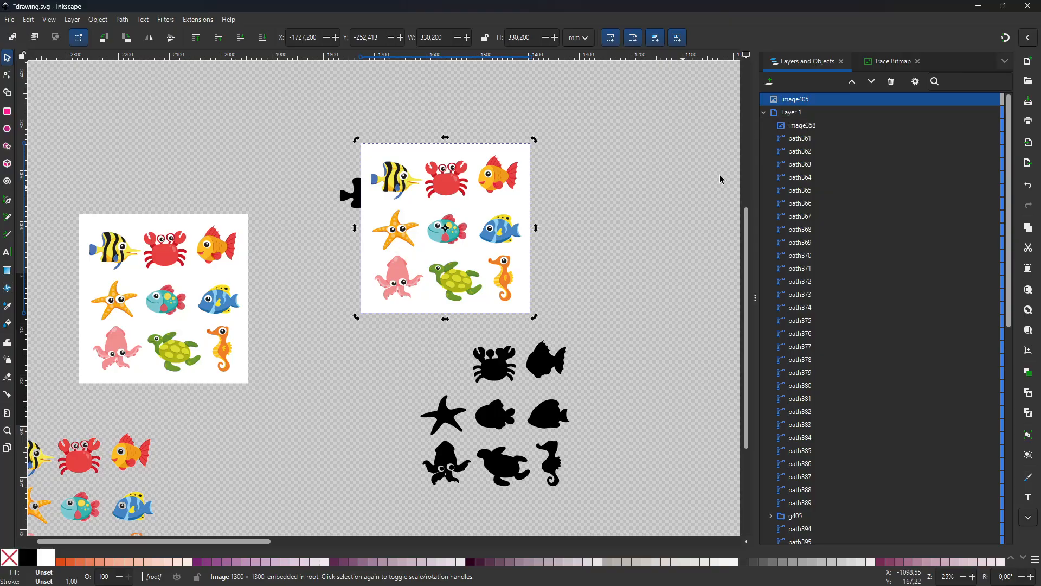
{"action": "left_click", "coordinate": [355, 200]}
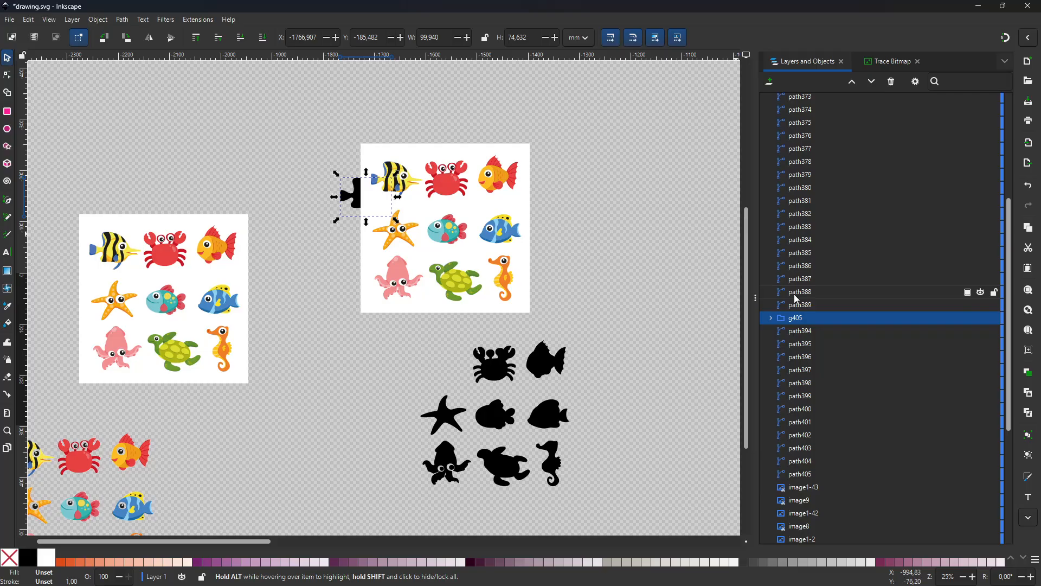
{"action": "left_click_drag", "start_coordinate": [800, 319], "coordinate": [809, 102]}
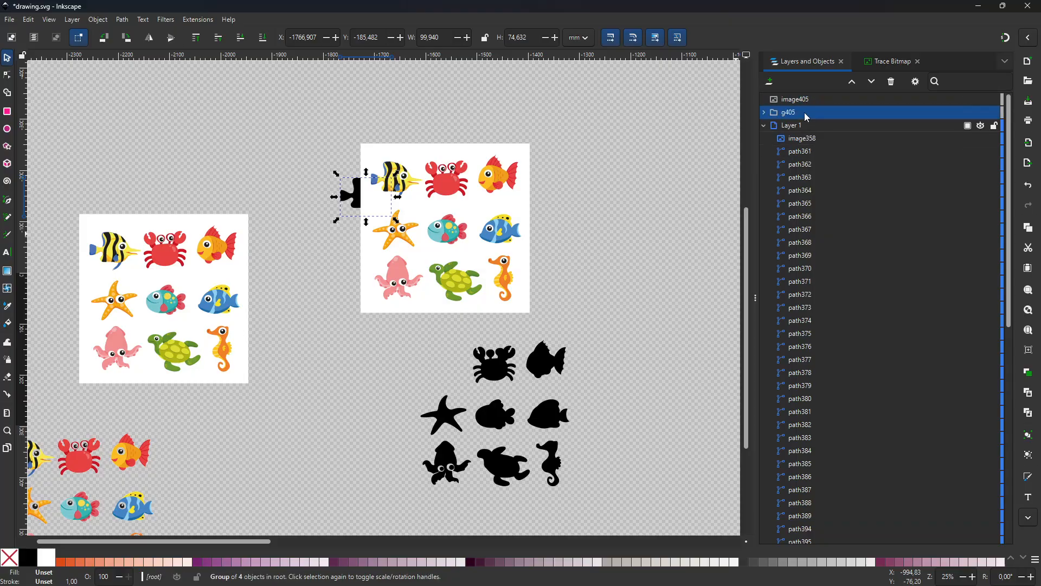
{"action": "left_click_drag", "start_coordinate": [808, 100], "coordinate": [787, 112]}
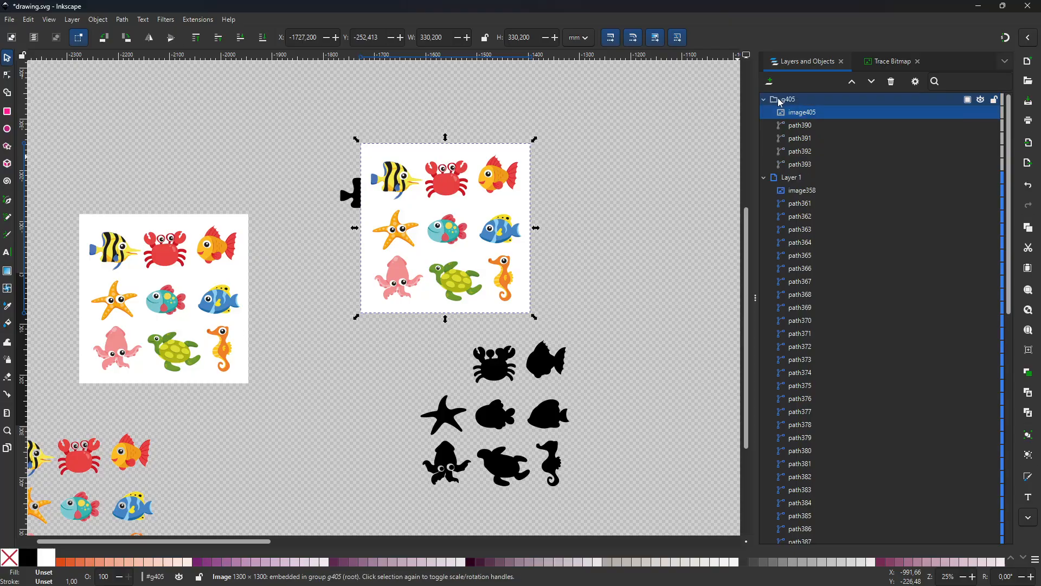
{"action": "left_click", "coordinate": [804, 100]}
{"action": "double_click", "coordinate": [824, 112]}
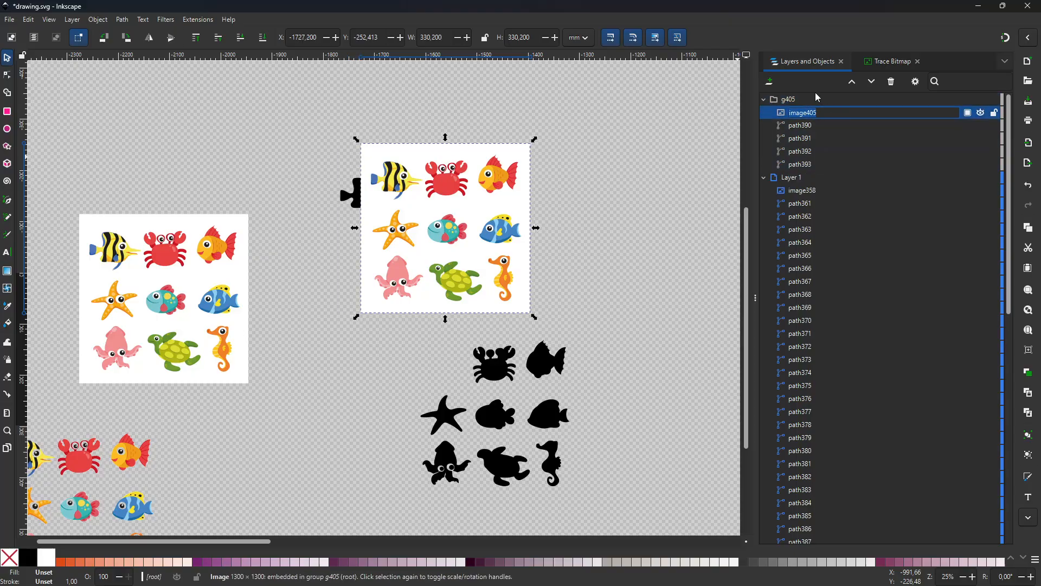
{"action": "left_click", "coordinate": [851, 116]}
{"action": "left_click", "coordinate": [837, 140]}
{"action": "left_click", "coordinate": [833, 114]}
{"action": "mouse_move", "coordinate": [833, 114]}
{"action": "left_mouse_down"}
{"action": "mouse_move", "coordinate": [851, 112]}
{"action": "mouse_move", "coordinate": [842, 96]}
{"action": "left_mouse_up"}
{"action": "left_click", "coordinate": [764, 112]}
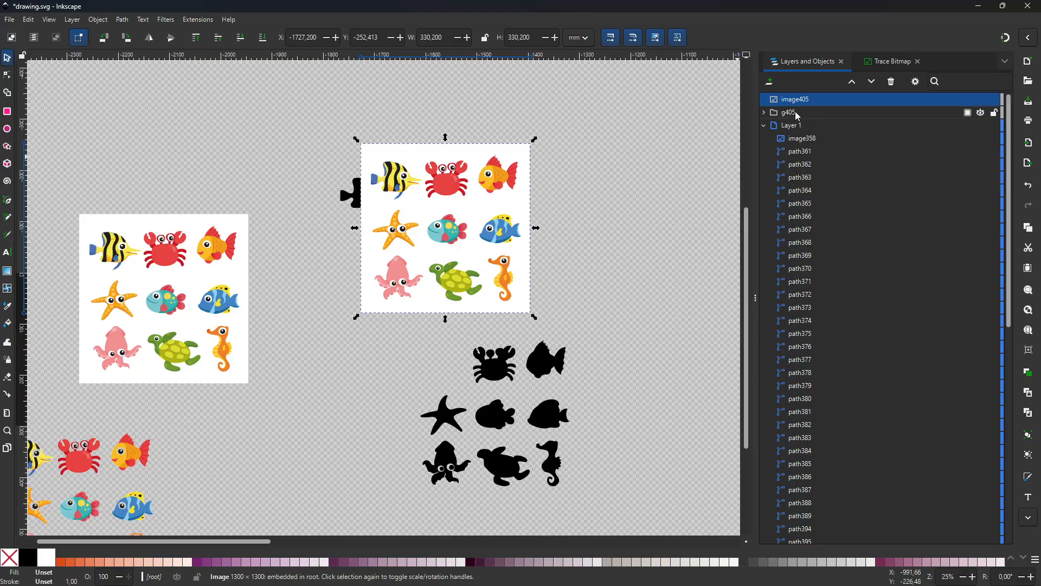
- Place the group g405 above image405 in the stacking order and collapse Layer 1 and GIkan
{"action": "left_click", "coordinate": [803, 114]}
{"action": "left_click", "coordinate": [813, 101]}
{"action": "left_click", "coordinate": [810, 114]}
{"action": "left_click_drag", "start_coordinate": [809, 114], "coordinate": [811, 98]}
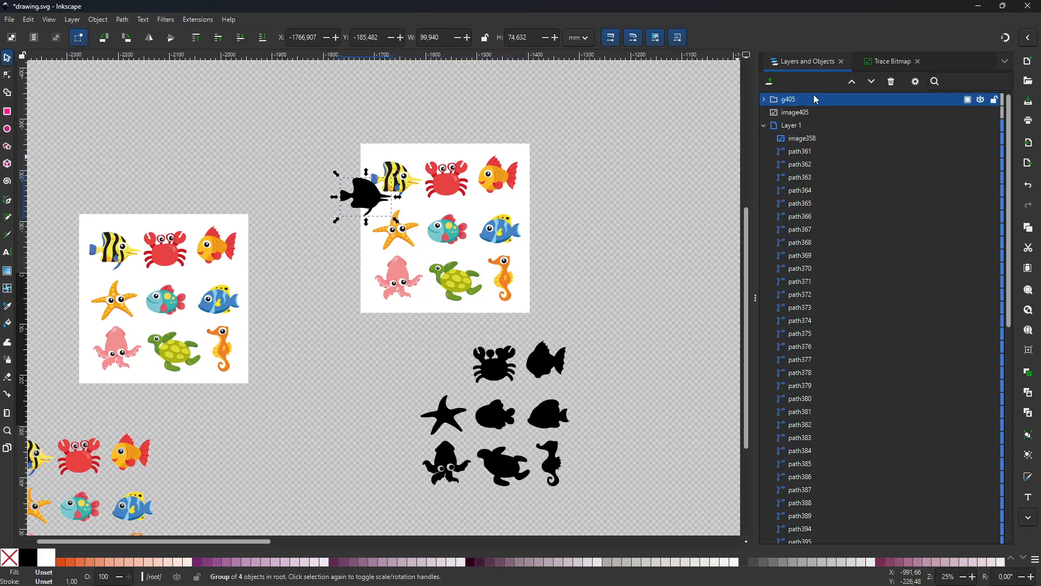
{"action": "left_click", "coordinate": [764, 126]}
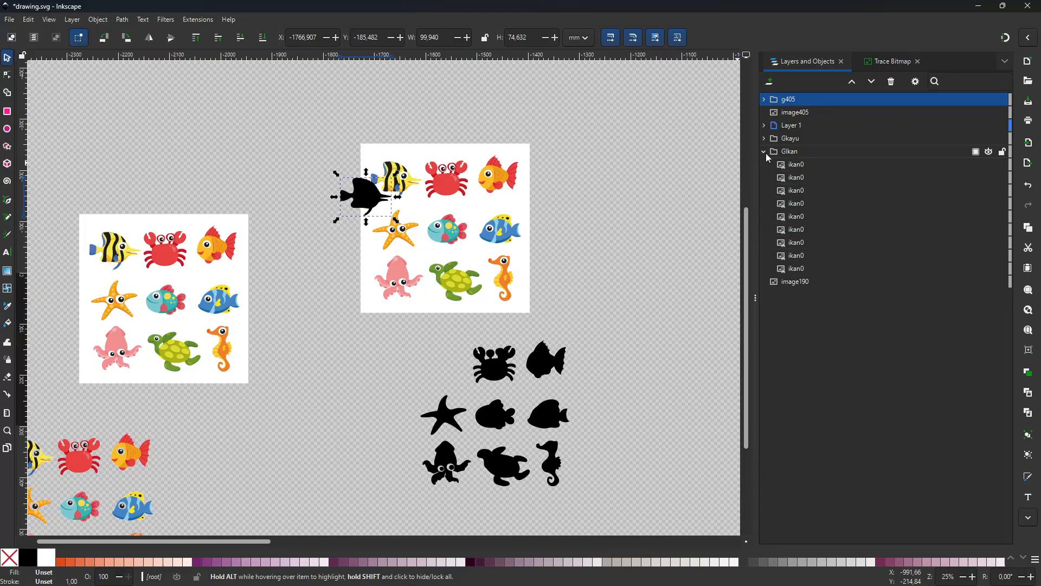
{"action": "left_click", "coordinate": [765, 151]}
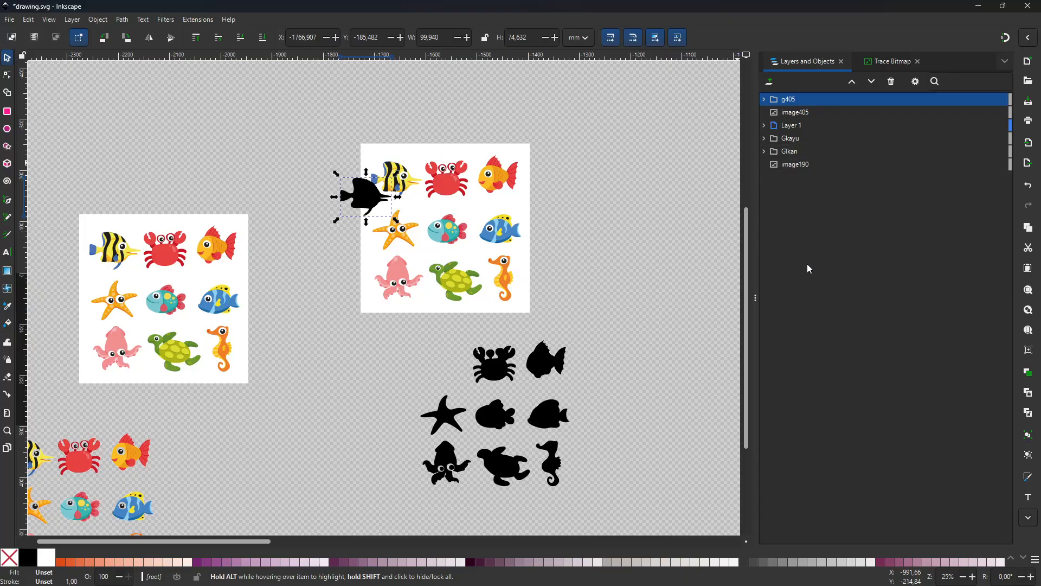
{"action": "left_click", "coordinate": [796, 113]}
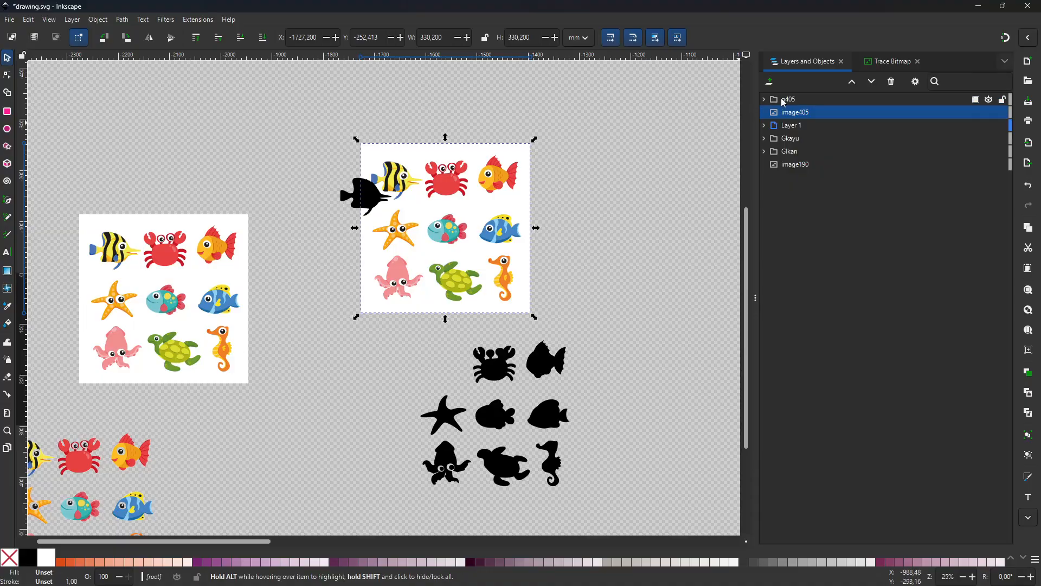
- Align the black fish silhouette over the striped fish on the duplicated sheet, at about X -1707 mm and Y -218 mm
{"action": "left_click", "coordinate": [361, 200]}
{"action": "left_click_drag", "start_coordinate": [373, 201], "coordinate": [397, 201]}
{"action": "scroll", "coordinate": [402, 185], "scroll_direction": "up", "scroll_amount": 1}
{"action": "scroll", "coordinate": [402, 188], "scroll_direction": "up", "scroll_amount": 7}
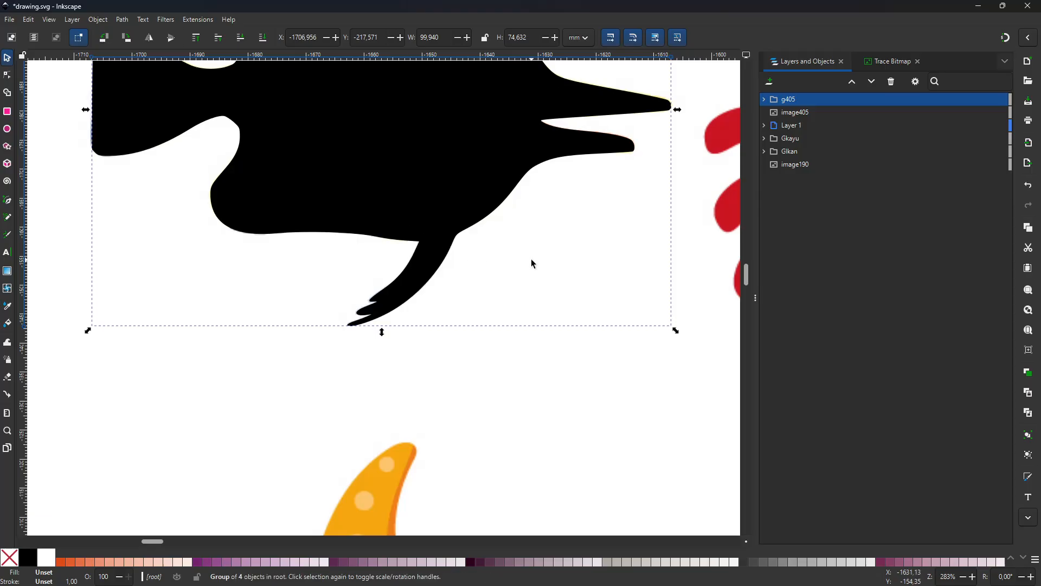
- Clip image405 with the silhouette group g405 so only the striped fish is kept from the duplicated sheet
{"action": "scroll", "coordinate": [530, 272], "scroll_direction": "up", "scroll_amount": 5}
{"action": "scroll", "coordinate": [525, 279], "scroll_direction": "down", "scroll_amount": 2, "text": "ctrl"}
{"action": "scroll", "coordinate": [525, 279], "scroll_direction": "down", "scroll_amount": 3, "text": "ctrl"}
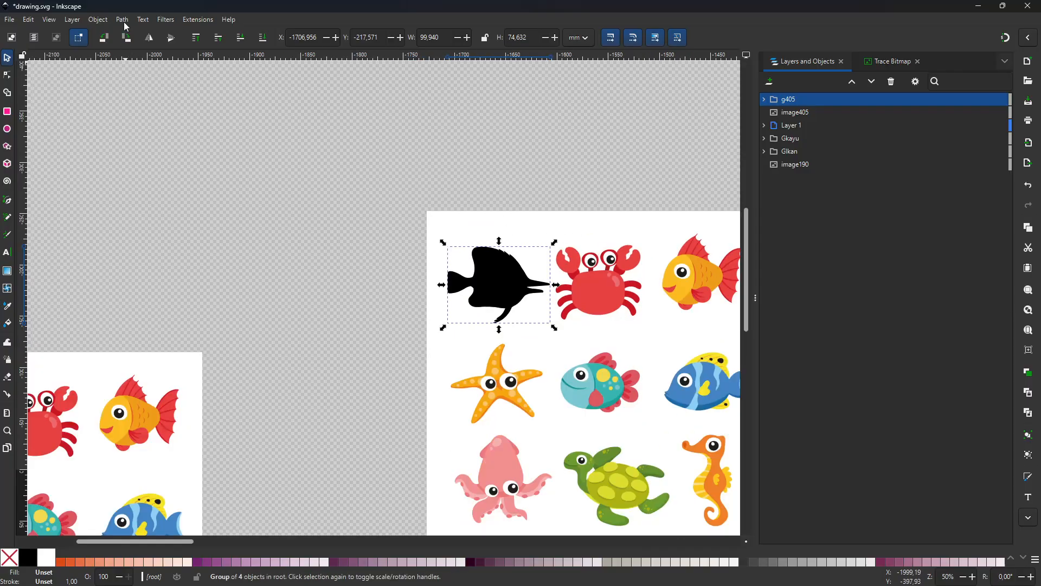
{"action": "left_click", "coordinate": [795, 112], "text": "shift"}
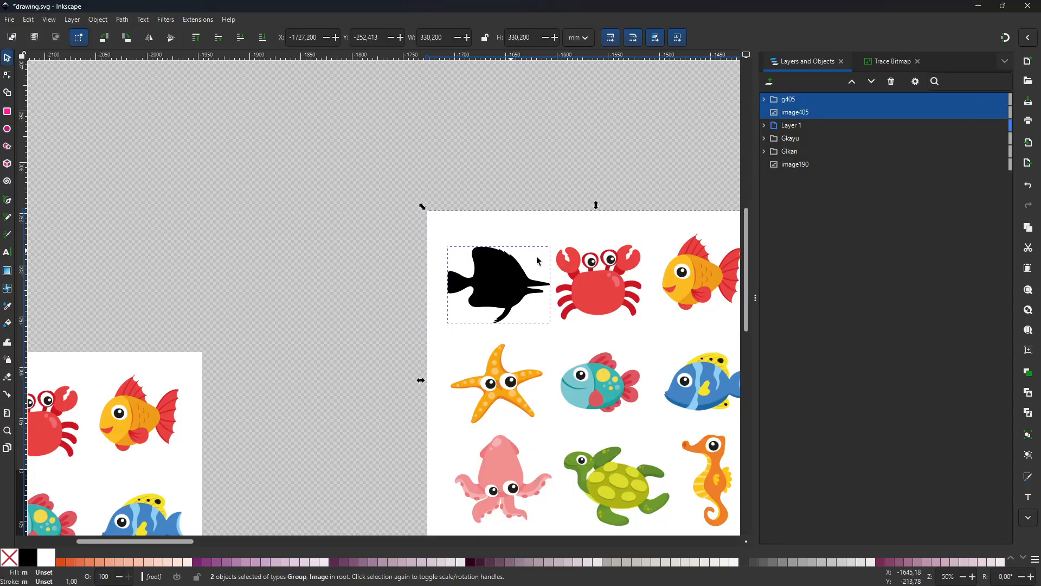
{"action": "scroll", "coordinate": [664, 299], "scroll_direction": "right", "scroll_amount": 5}
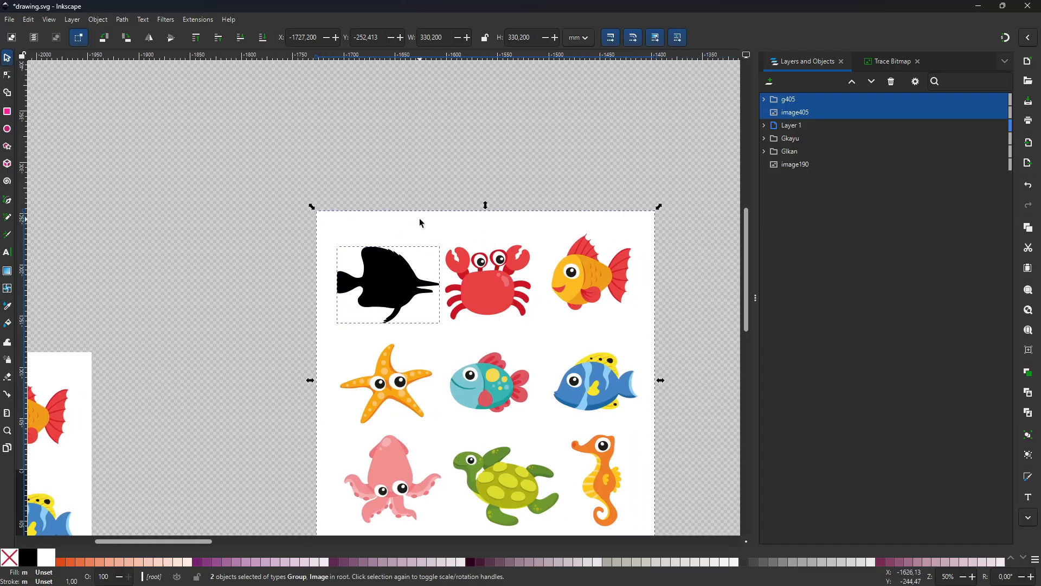
{"action": "left_click", "coordinate": [123, 20]}
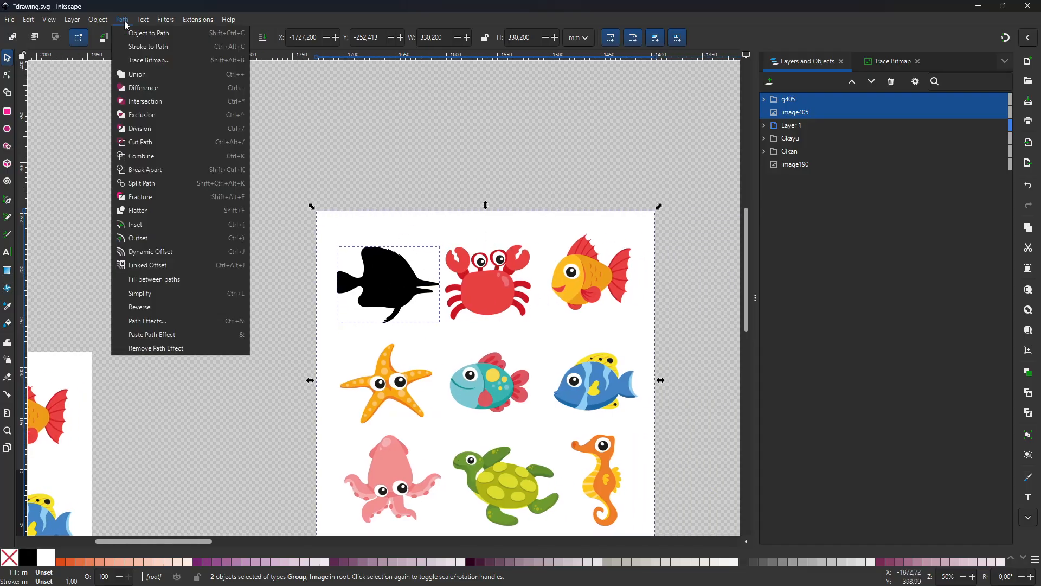
{"action": "mouse_move", "coordinate": [94, 24]}
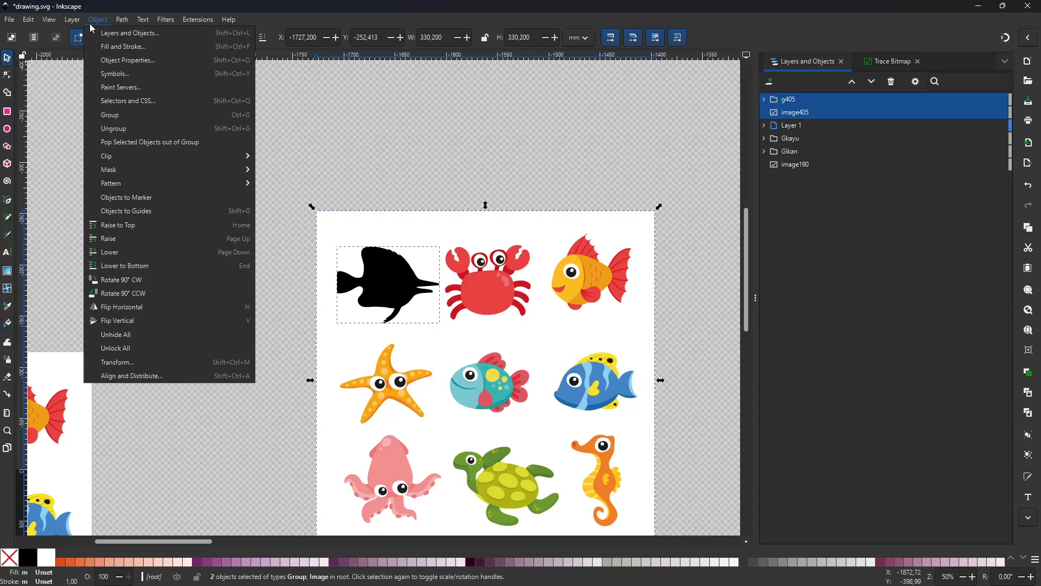
{"action": "mouse_move", "coordinate": [136, 156]}
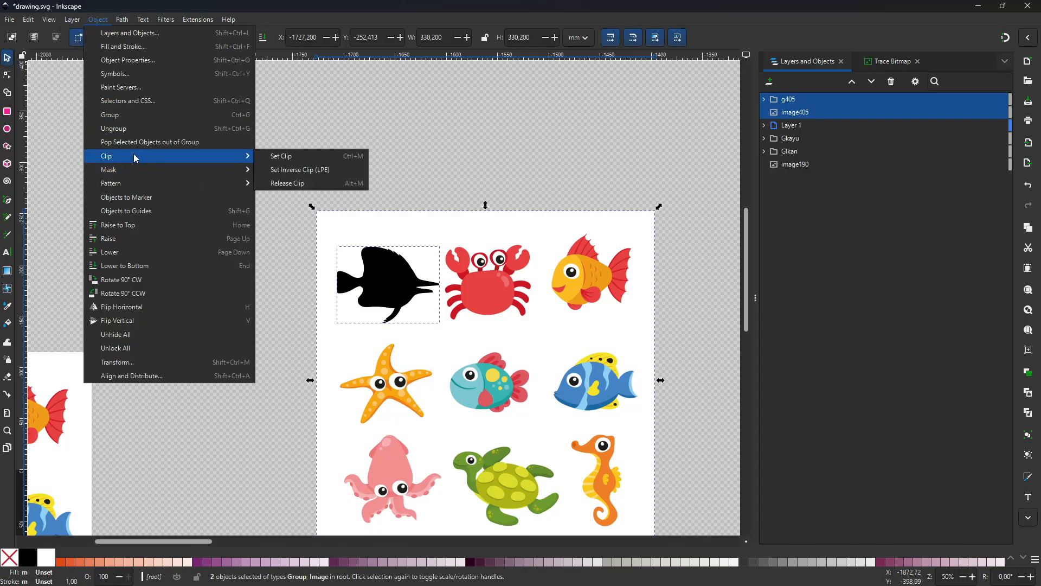
{"action": "left_click", "coordinate": [282, 158]}
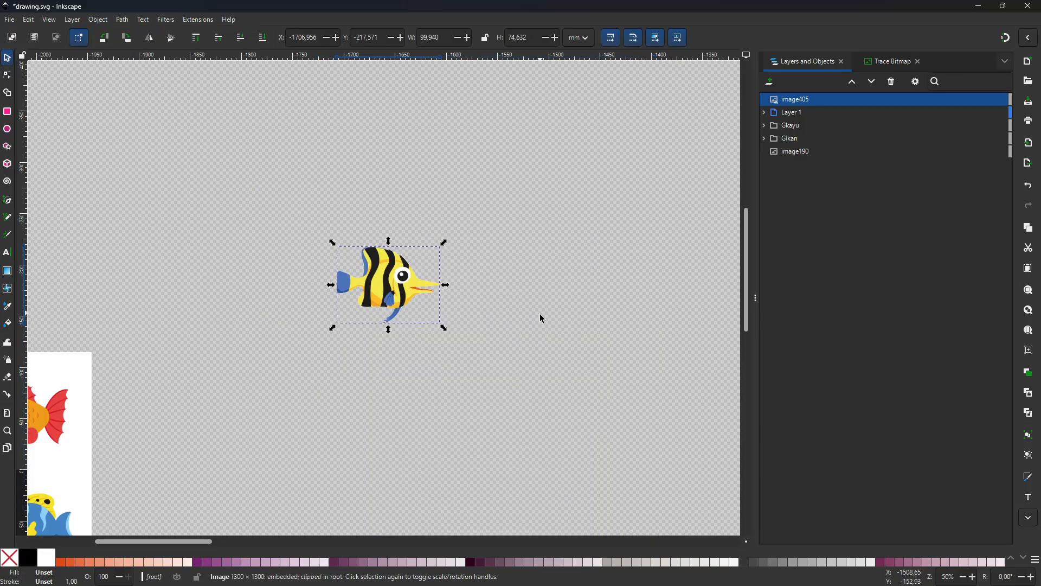
- Move the clipped striped fish beside the group of cut-out animals, to about X -1920 mm and Y 311 mm
{"action": "left_click_drag", "start_coordinate": [540, 341], "coordinate": [532, 281]}
{"action": "left_click", "coordinate": [530, 280]}
{"action": "left_click", "coordinate": [373, 229]}
{"action": "left_click_drag", "start_coordinate": [375, 233], "coordinate": [366, 292]}
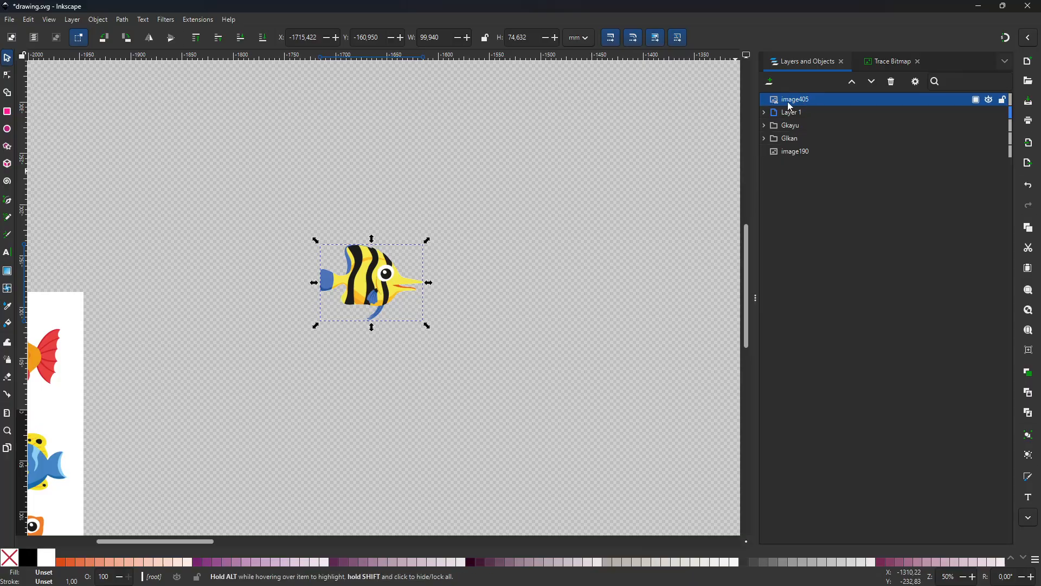
{"action": "scroll", "coordinate": [492, 327], "scroll_direction": "down", "scroll_amount": 3}
{"action": "scroll", "coordinate": [503, 329], "scroll_direction": "down", "scroll_amount": 3}
{"action": "left_click_drag", "start_coordinate": [455, 237], "coordinate": [379, 410]}
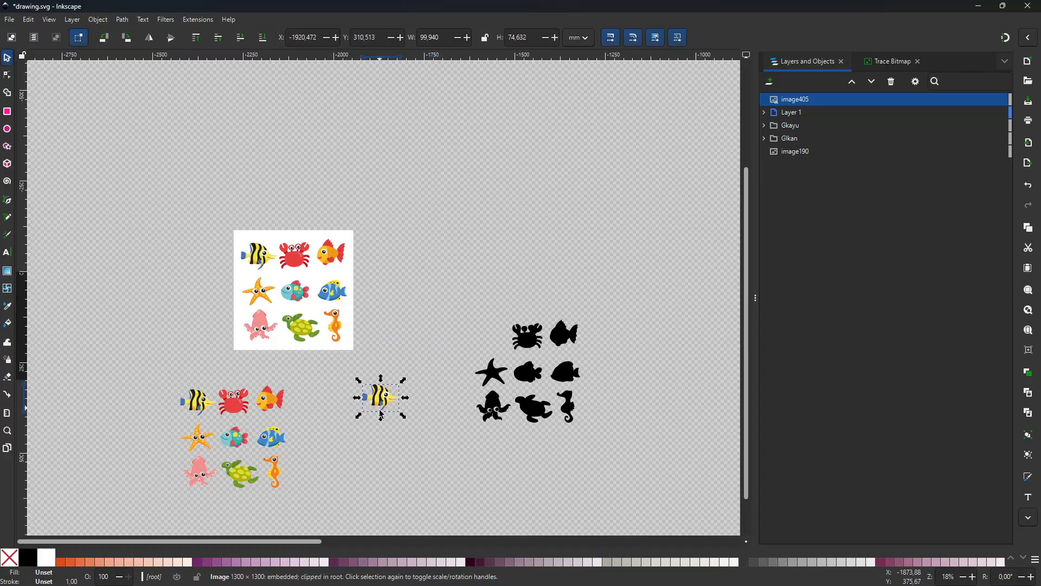
{"action": "scroll", "coordinate": [428, 415], "scroll_direction": "left", "scroll_amount": 2}
{"action": "scroll", "coordinate": [428, 416], "scroll_direction": "down", "scroll_amount": 1}
{"action": "scroll", "coordinate": [382, 422], "scroll_direction": "up", "scroll_amount": 4}
{"action": "scroll", "coordinate": [484, 384], "scroll_direction": "down", "scroll_amount": 3}
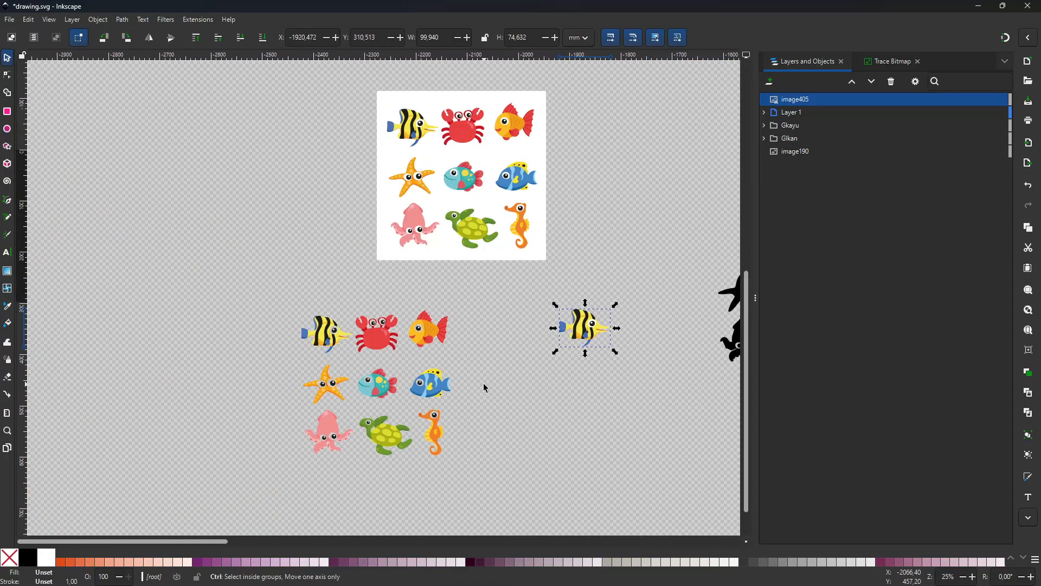
- Nudge the clipped striped fish slightly closer to the group of cut-out animals
{"action": "left_click", "coordinate": [484, 384]}
{"action": "left_click", "coordinate": [337, 339]}
{"action": "left_click", "coordinate": [599, 337]}
{"action": "mouse_move", "coordinate": [587, 348]}
{"action": "left_mouse_down"}
{"action": "mouse_move", "coordinate": [560, 349]}
{"action": "mouse_move", "coordinate": [569, 347]}
{"action": "left_mouse_up"}
{"action": "scroll", "coordinate": [375, 285], "scroll_direction": "right", "scroll_amount": 4}
{"action": "scroll", "coordinate": [374, 285], "scroll_direction": "up", "scroll_amount": 2}
{"action": "left_click", "coordinate": [374, 285]}
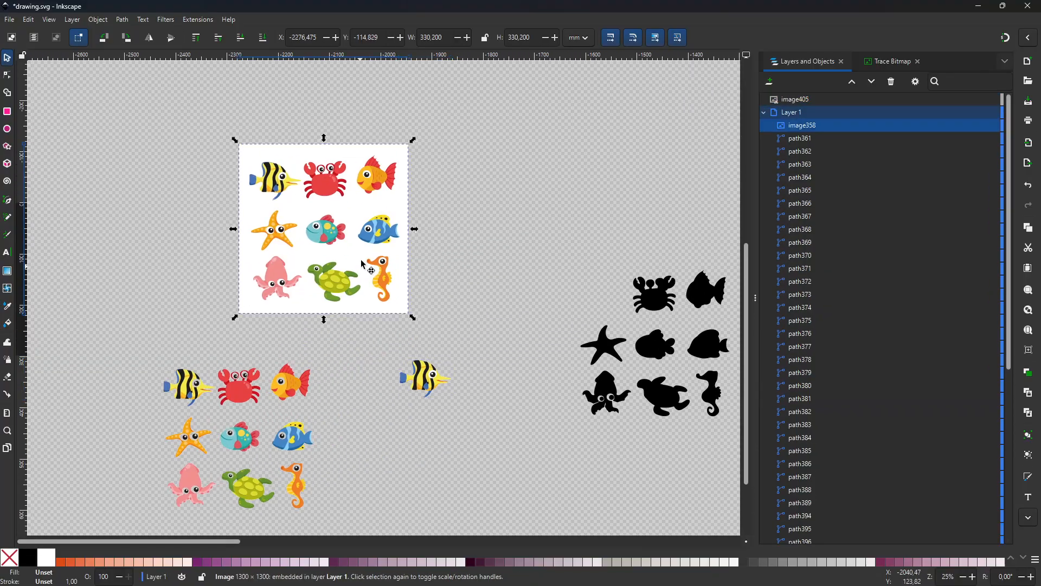
{"action": "left_click", "coordinate": [655, 303]}
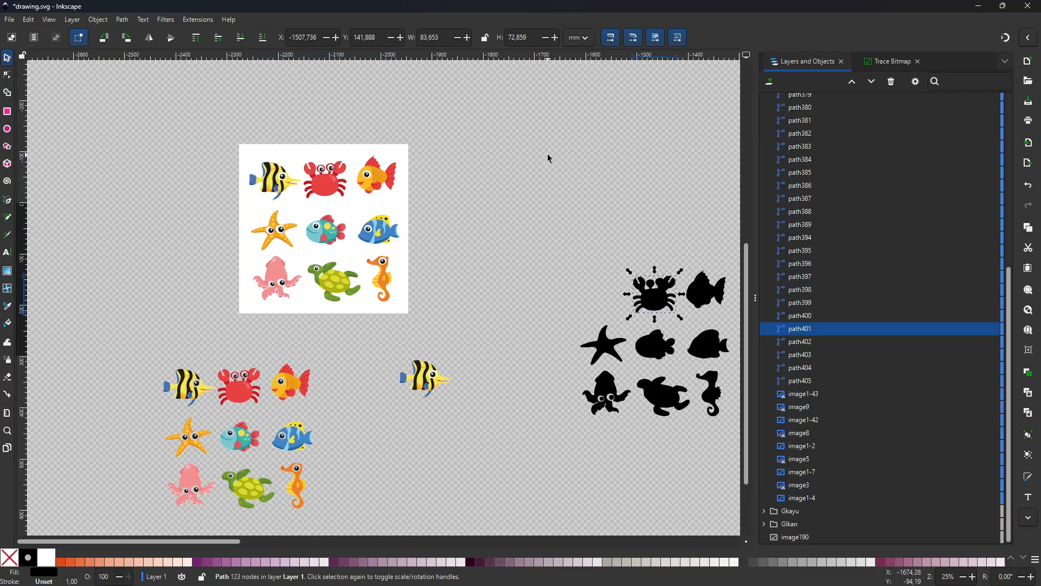
{"action": "left_click", "coordinate": [507, 295]}
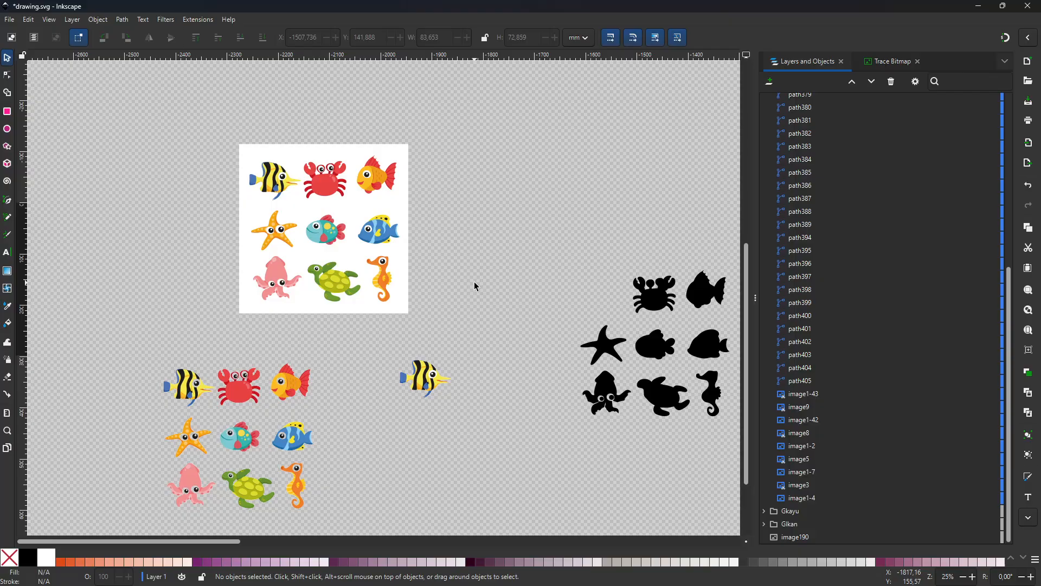
{"action": "key", "text": "super+Tab"}
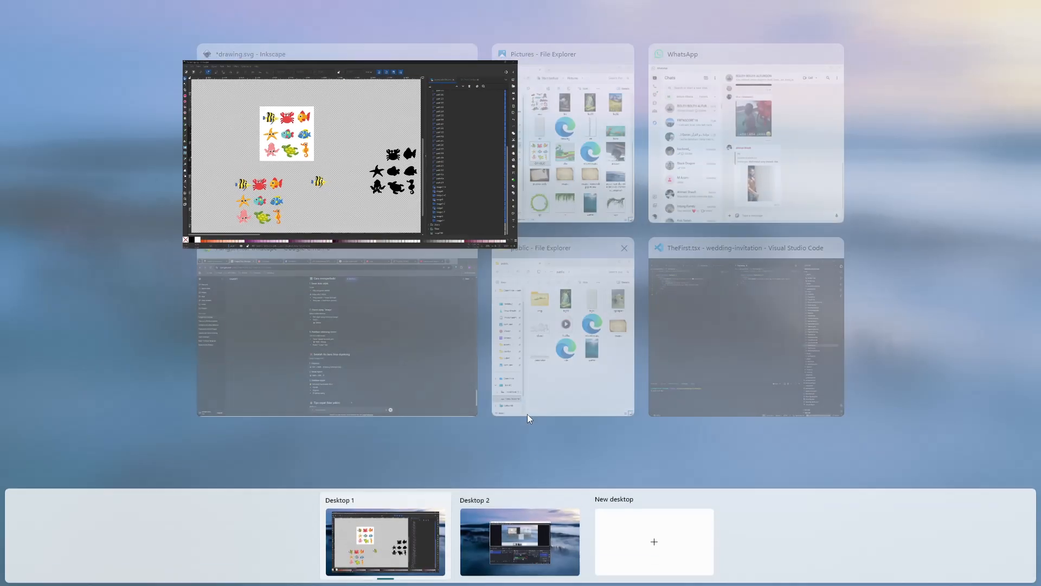